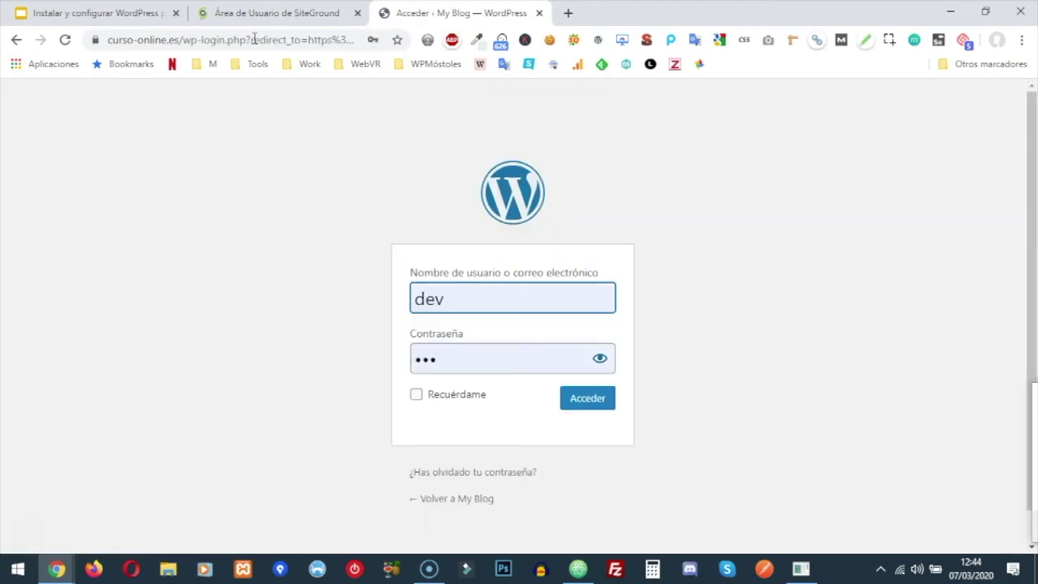
Step: Log in to the WordPress administration area with the credentials already filled in
click(603, 408)
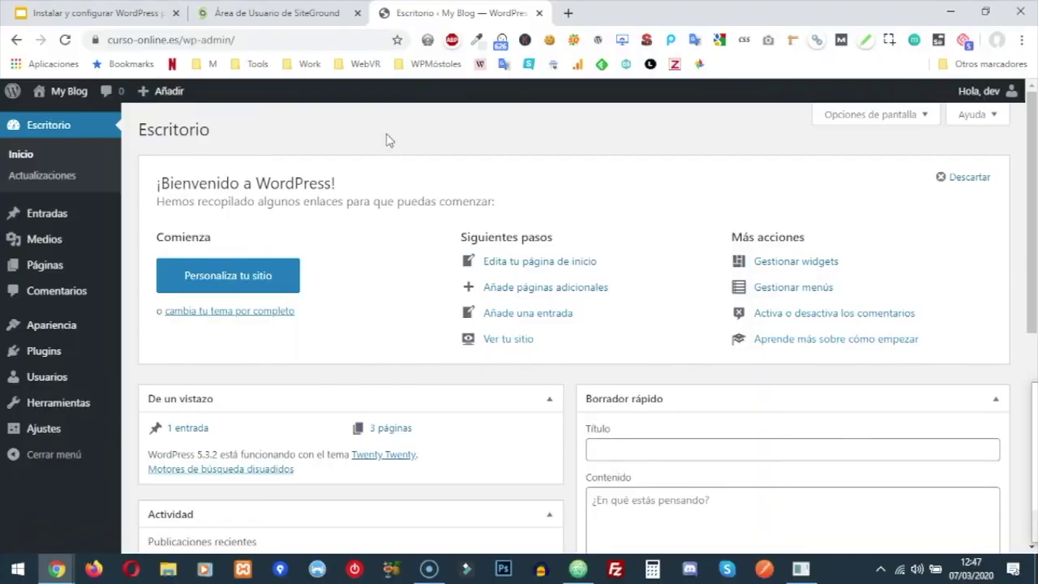
right_click(387, 140)
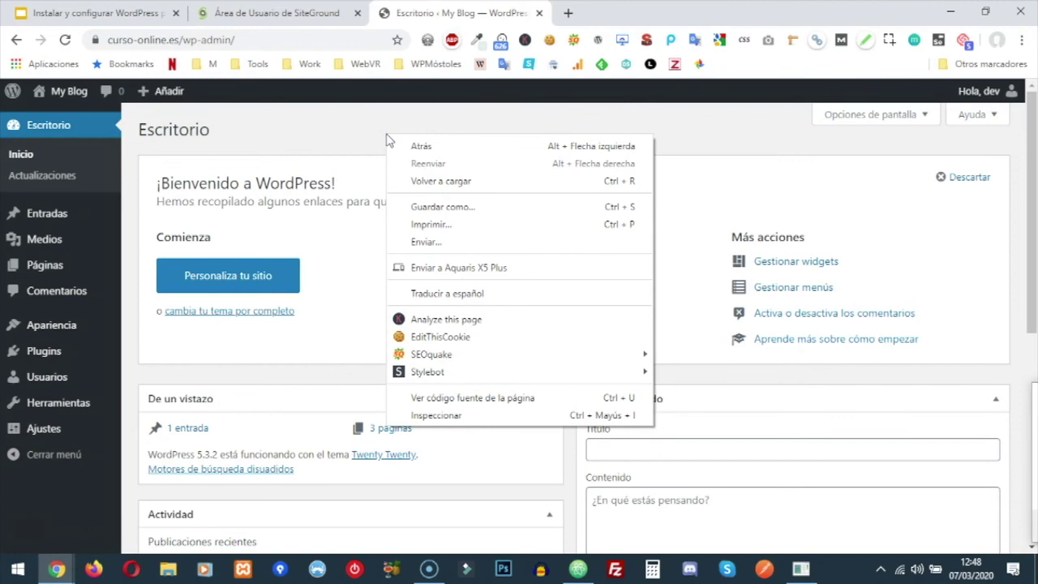
click(372, 139)
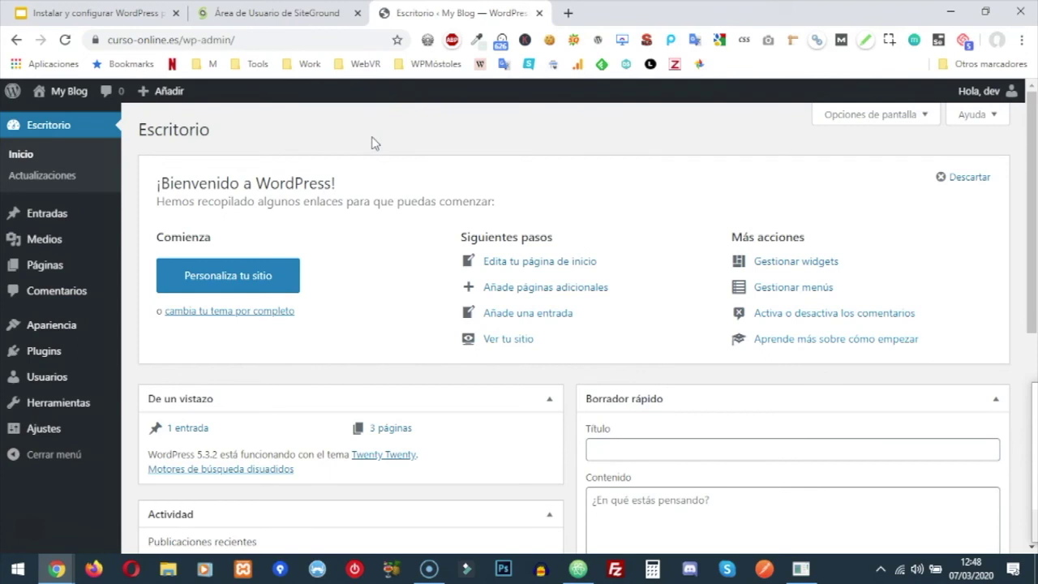
Step: Open the public site in a separate browser tab and look over its home page
mouse_move(53, 94)
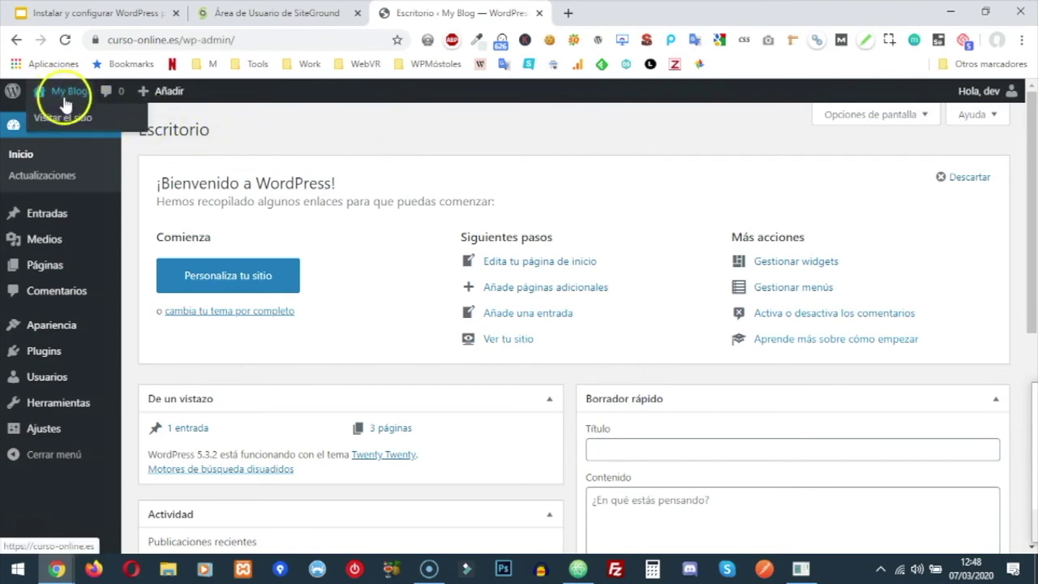
middle_click(65, 118)
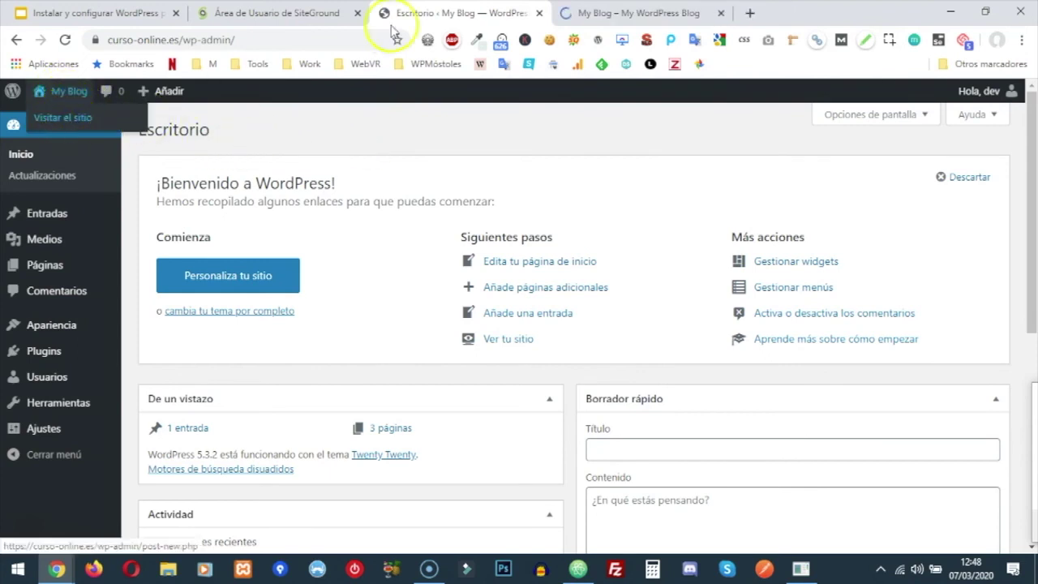
click(614, 14)
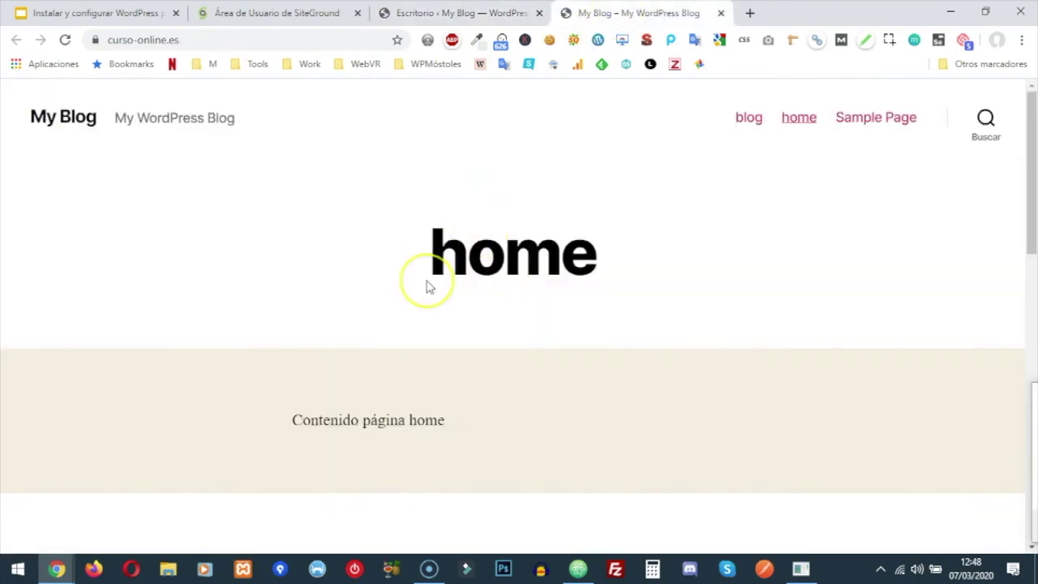
scroll(430, 287, down, 2)
scroll(429, 287, up, 2)
scroll(430, 287, down, 3)
scroll(429, 287, up, 3)
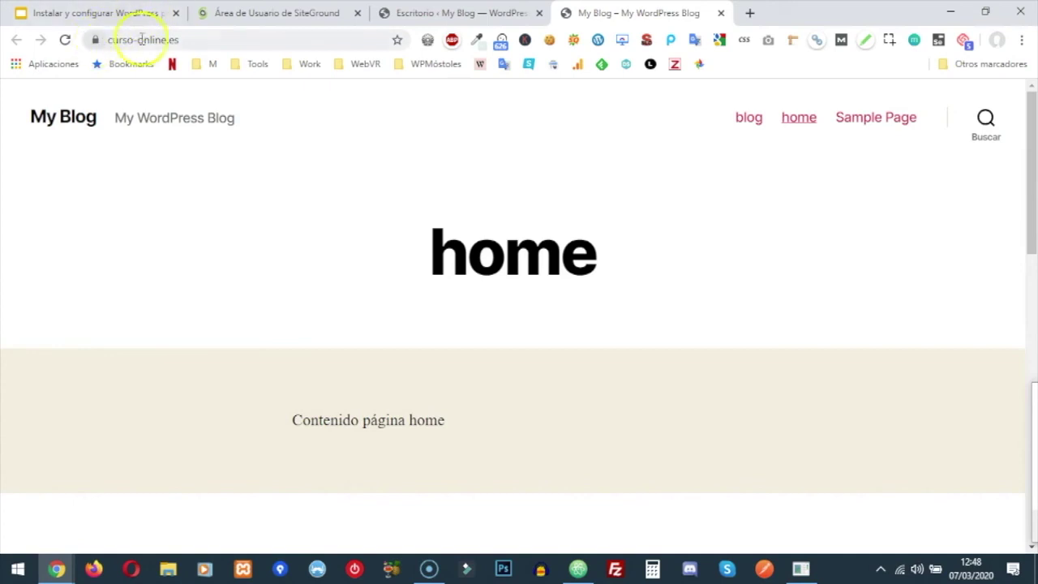
Step: Return to the WordPress dashboard and highlight the wp-admin/ part of its web address
click(434, 13)
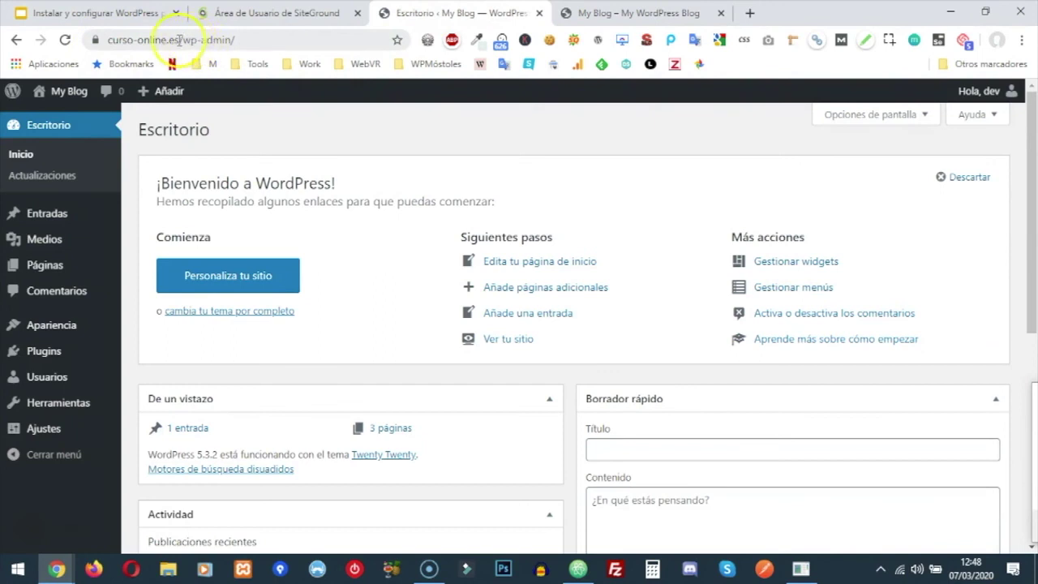
click(259, 41)
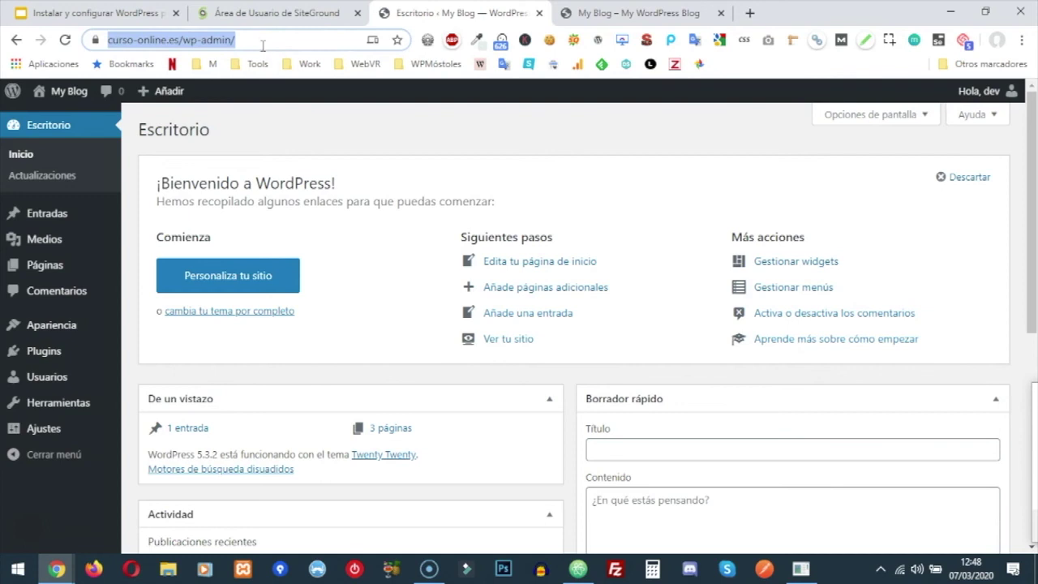
click(261, 38)
drag(279, 38, 221, 43)
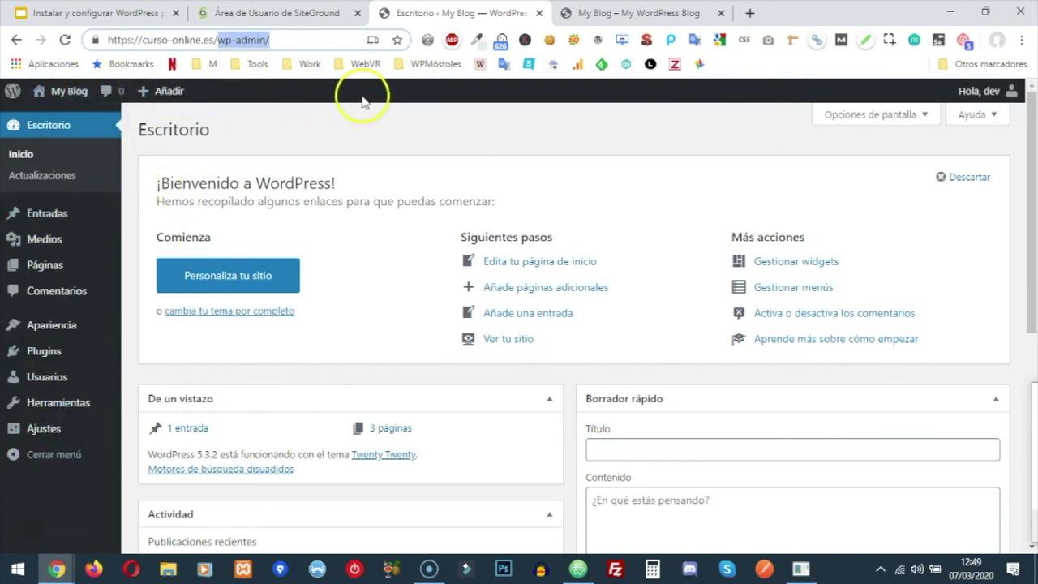
Step: Reload the public home page as the logged-in user, and return to the dashboard
click(654, 13)
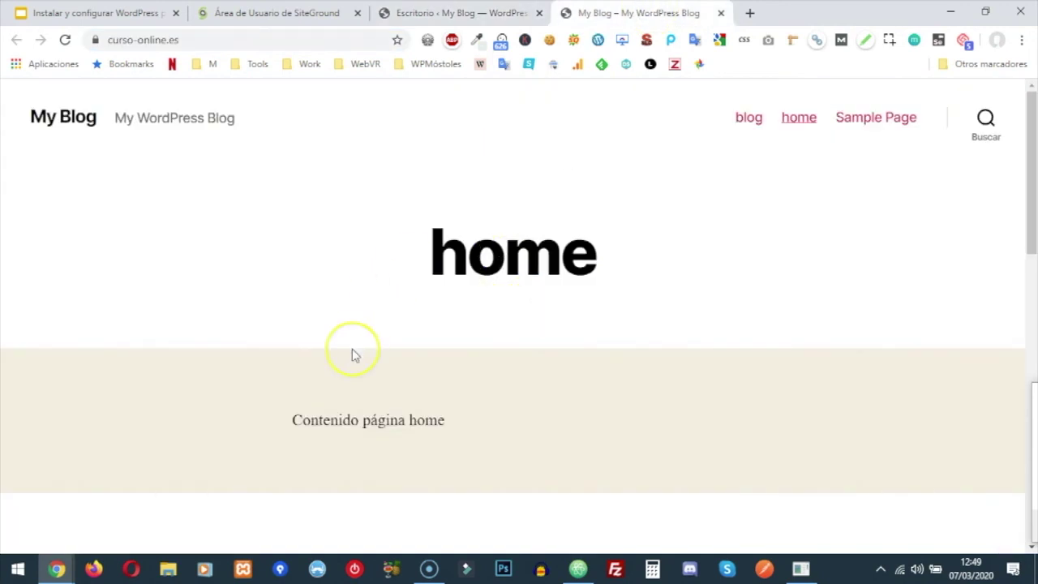
key(F5)
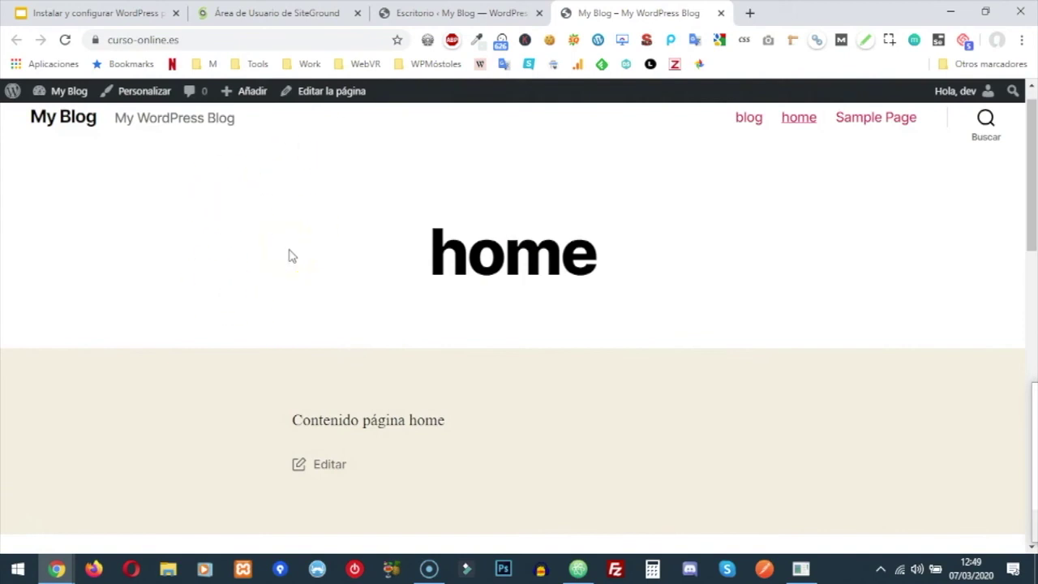
click(416, 10)
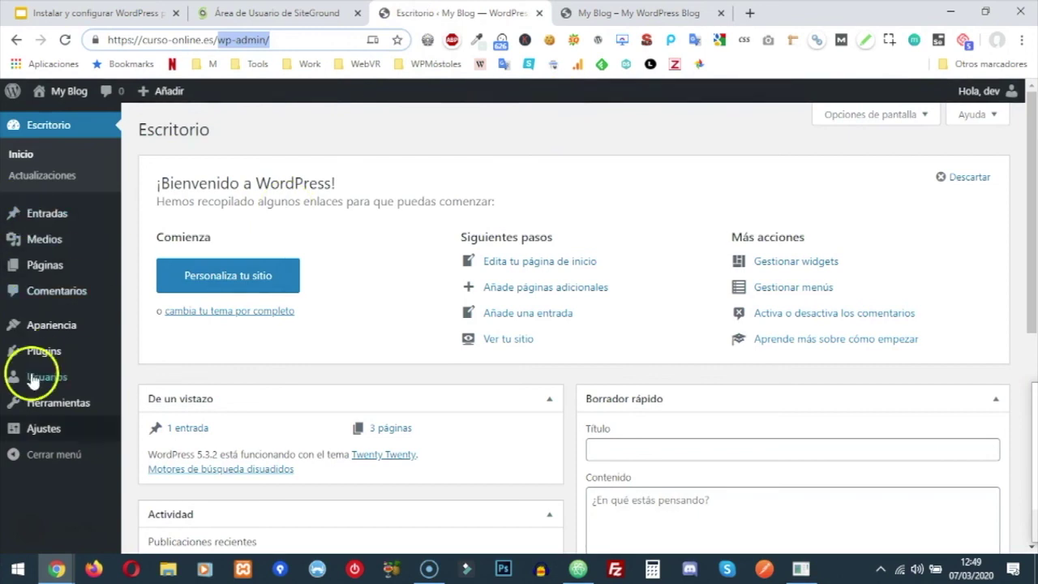
Step: Examine the Ajustes, Usuarios, Apariencia and Páginas submenus and view the site's comments list
mouse_move(47, 426)
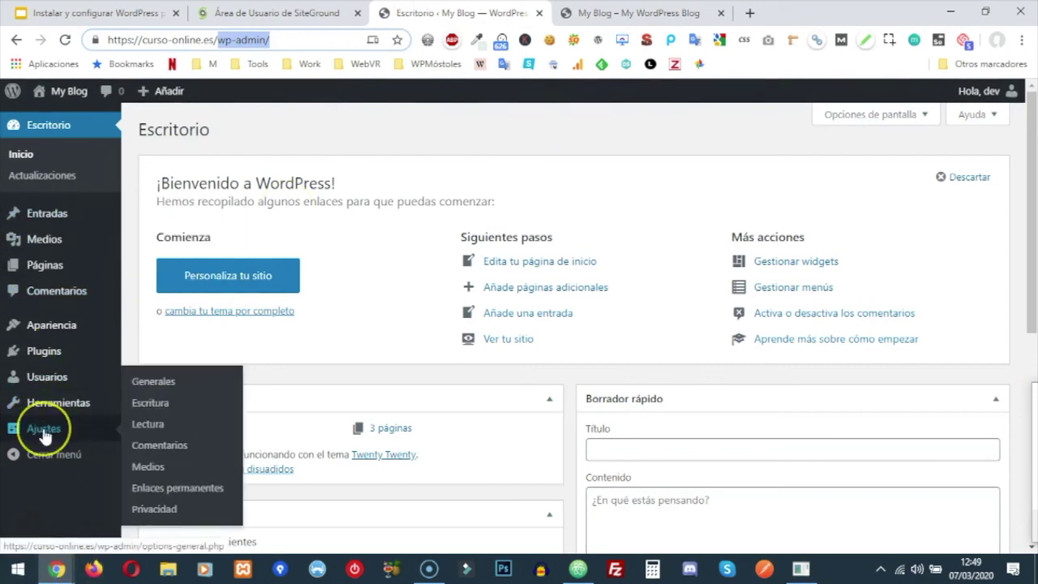
click(44, 432)
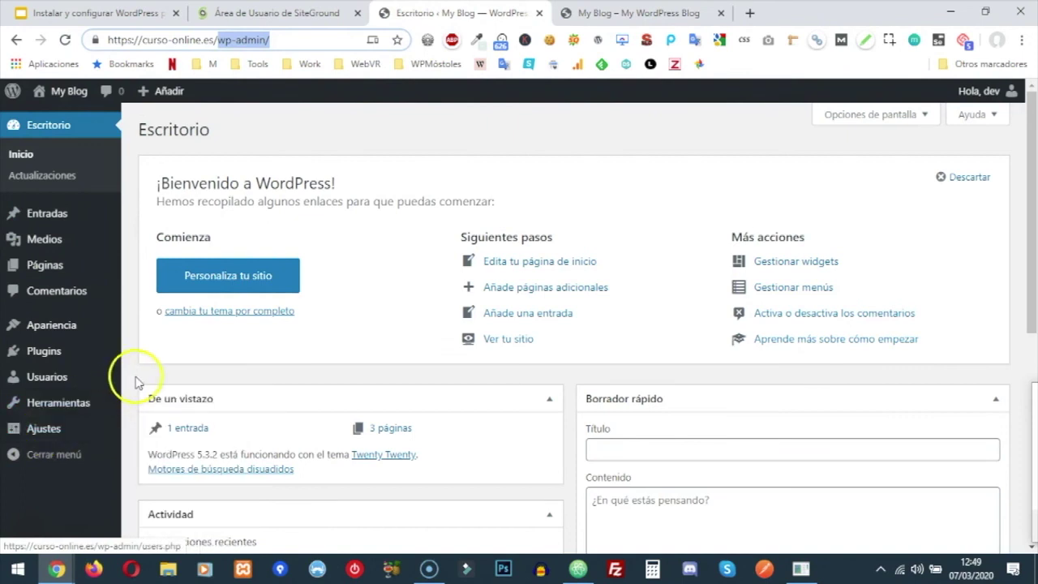
mouse_move(77, 434)
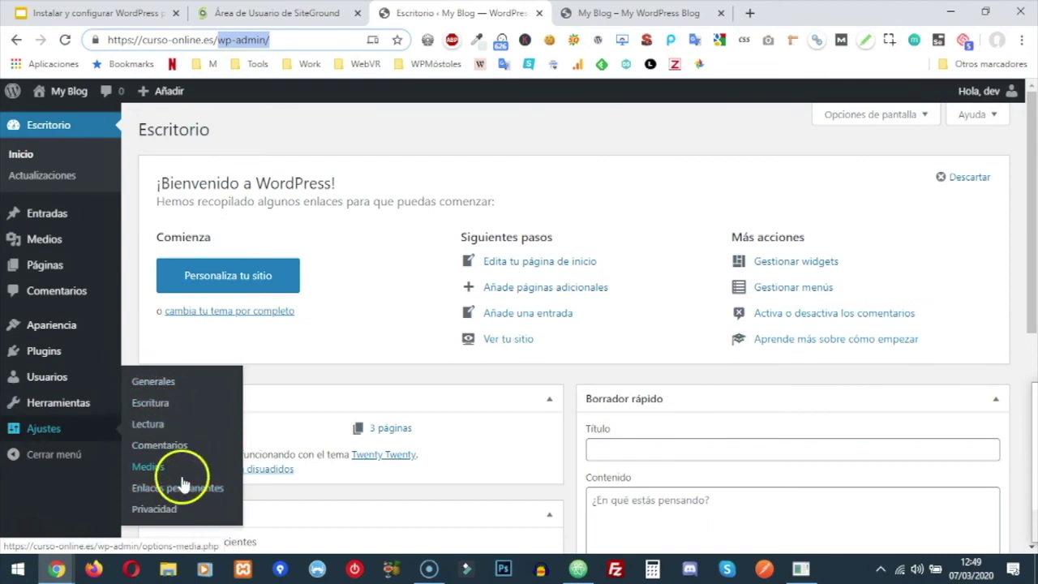
mouse_move(49, 381)
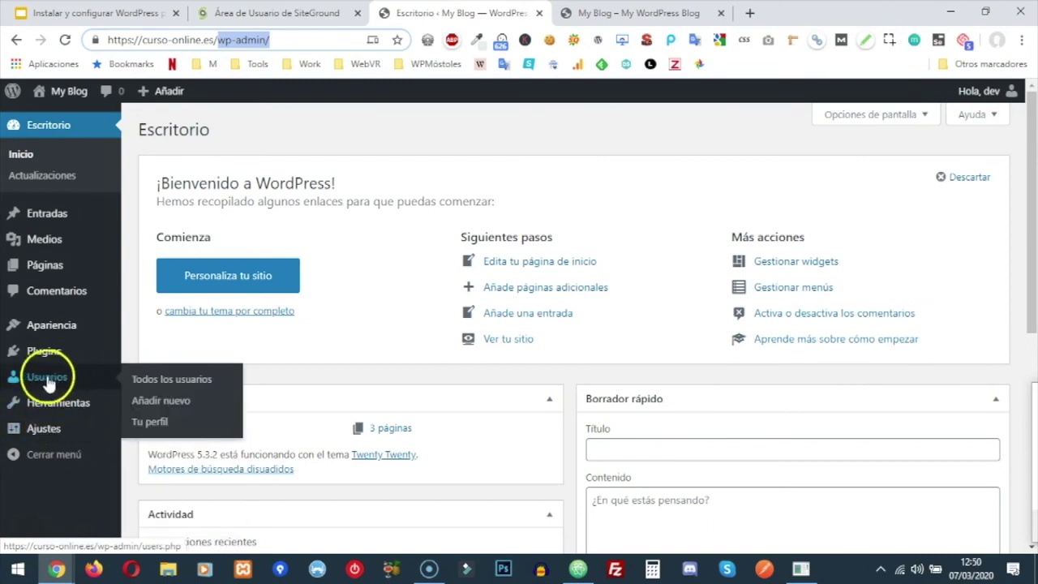
mouse_move(56, 329)
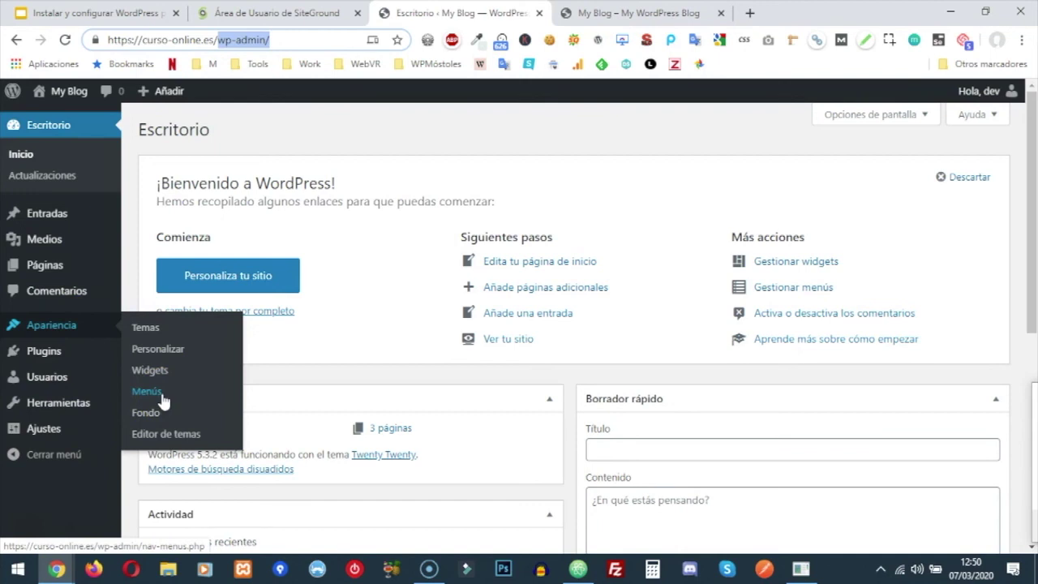
click(57, 298)
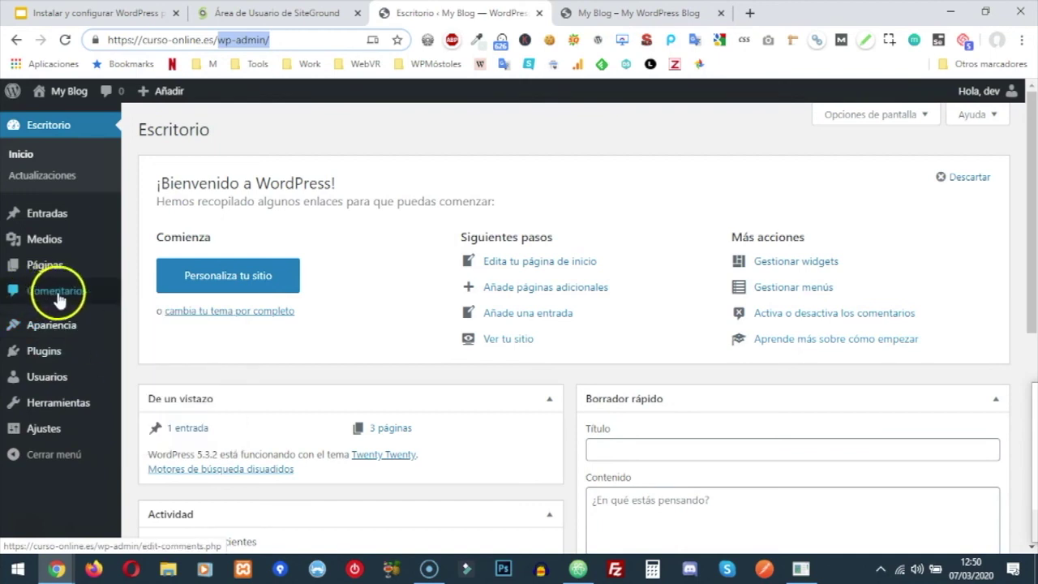
mouse_move(43, 437)
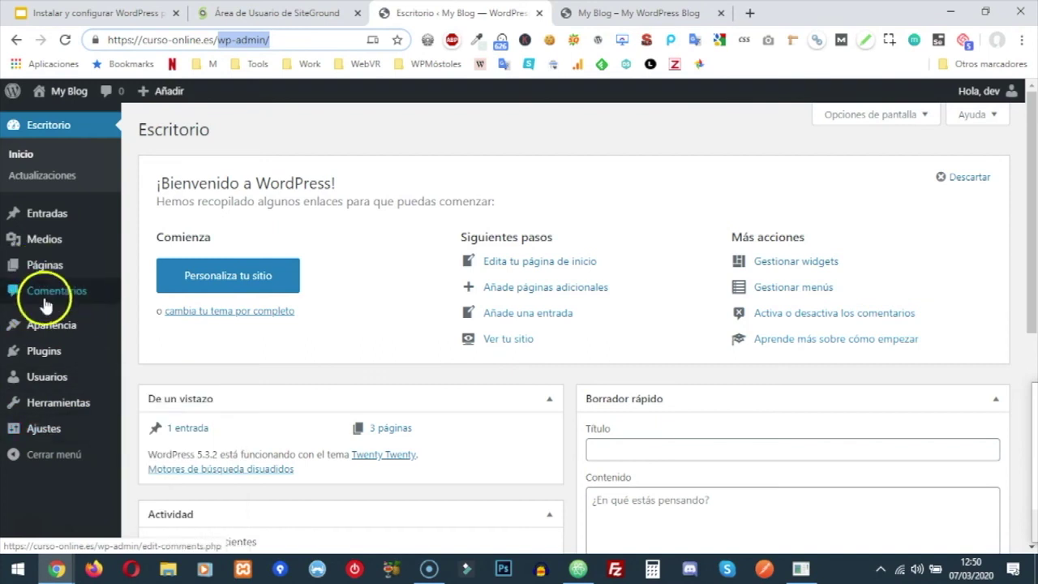
click(62, 293)
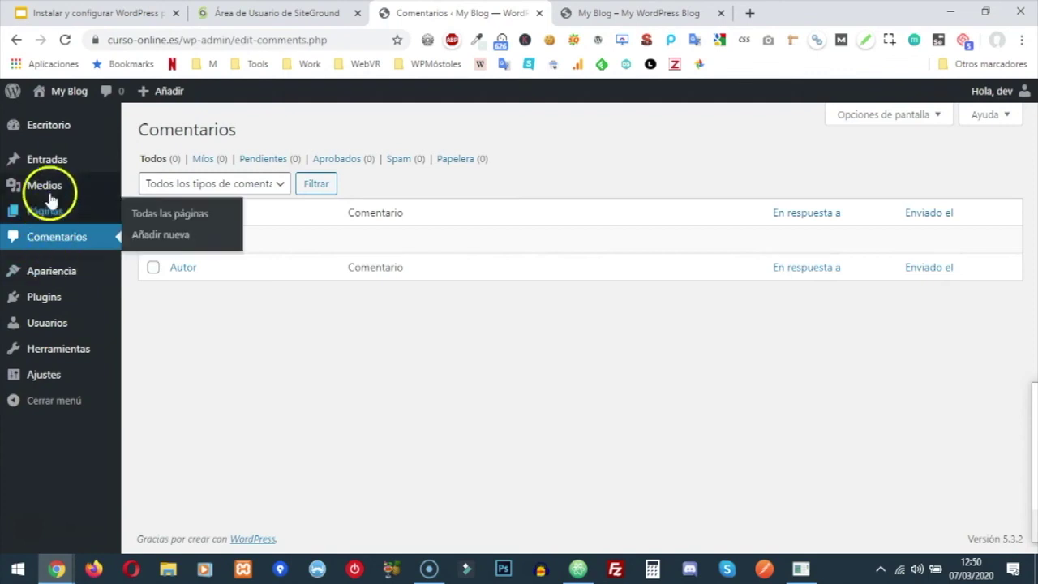
mouse_move(44, 217)
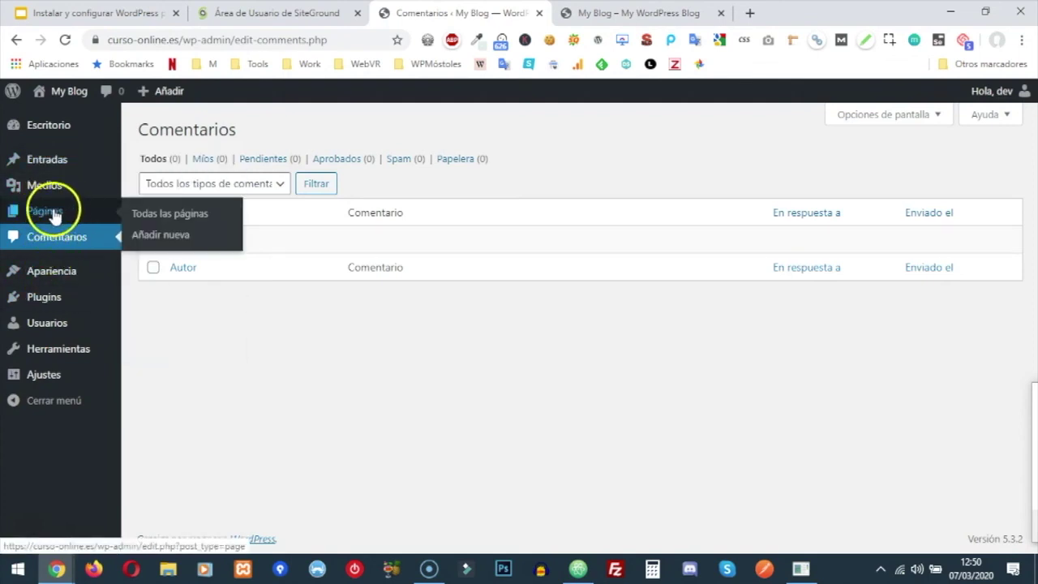
mouse_move(68, 159)
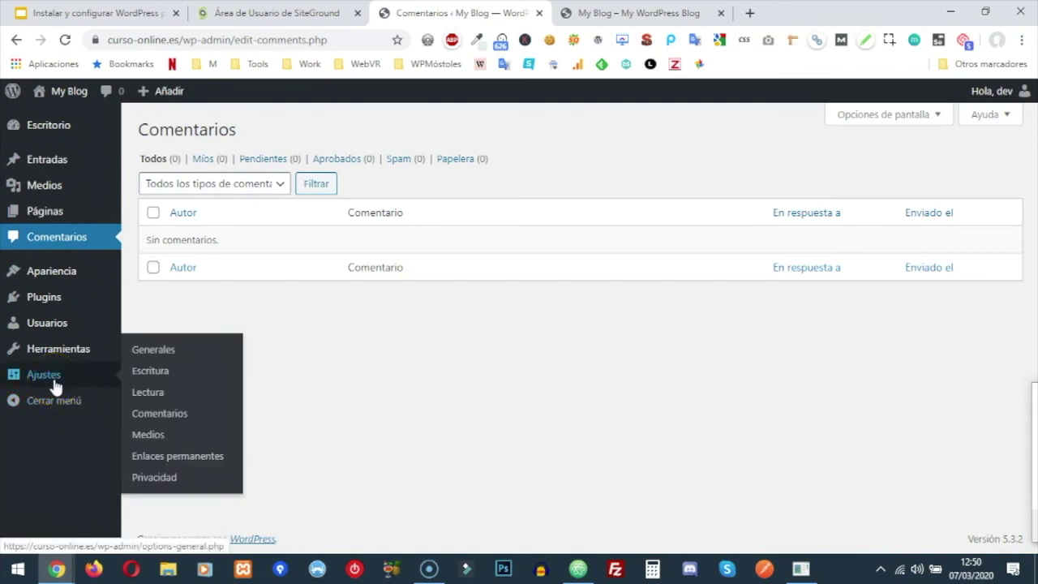
Step: Set the site title to "My Blog 2" in the general settings and save the changes
click(154, 353)
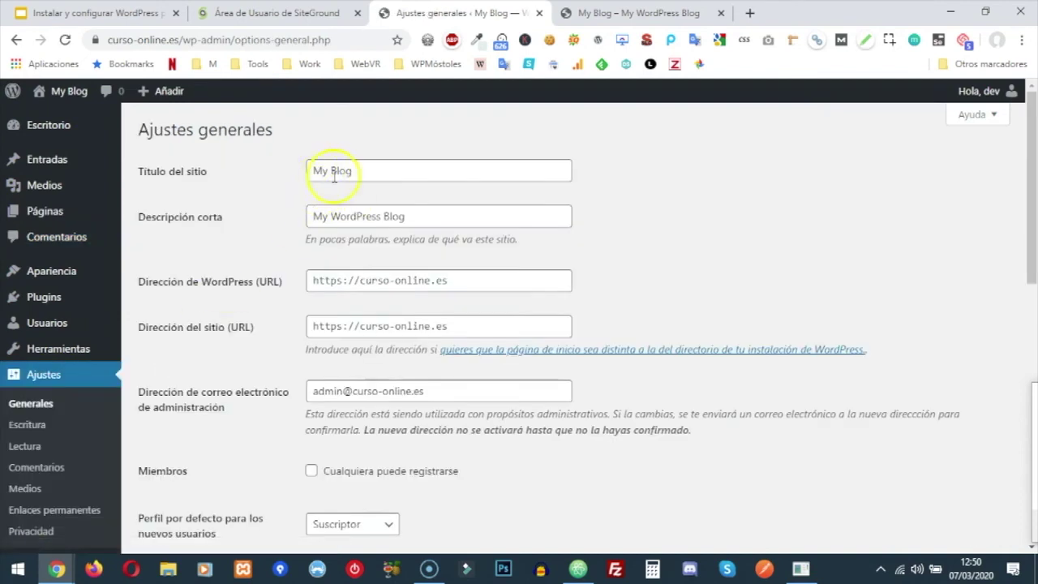
click(365, 171)
text(2)
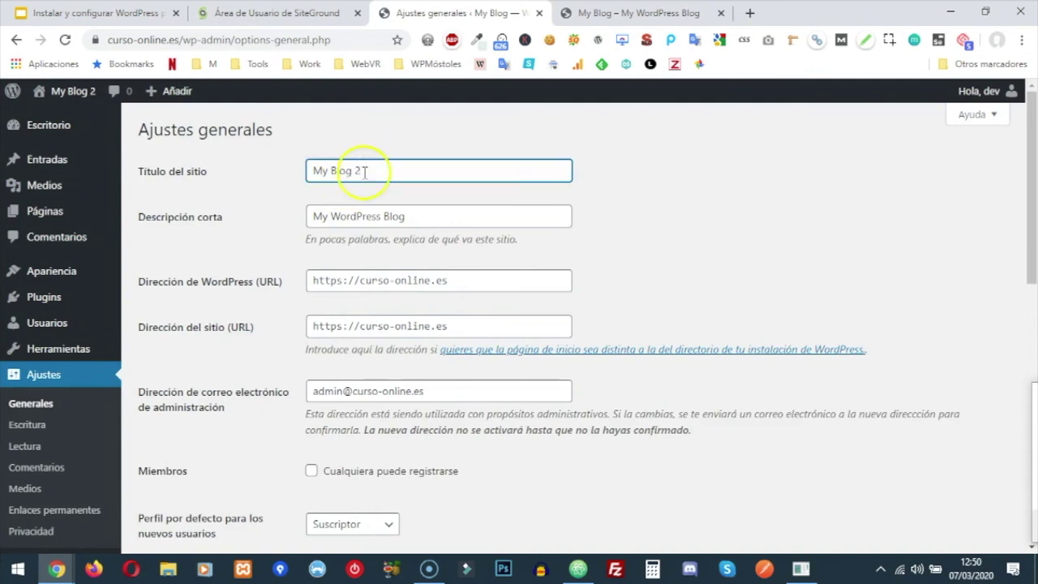
scroll(365, 171, down, 10)
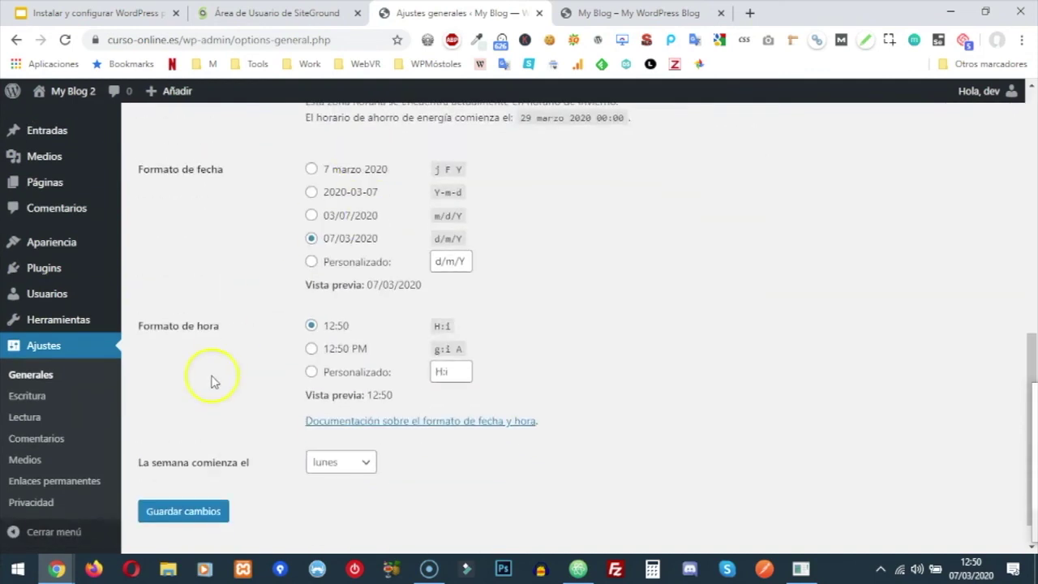
click(181, 513)
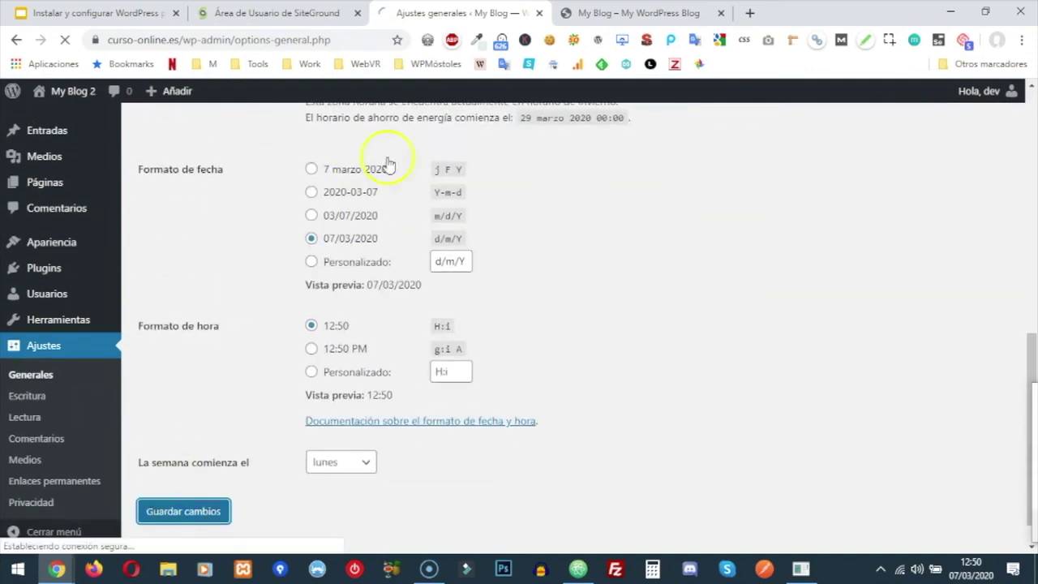
Step: Reload the public home page to check the site title in its header
click(615, 14)
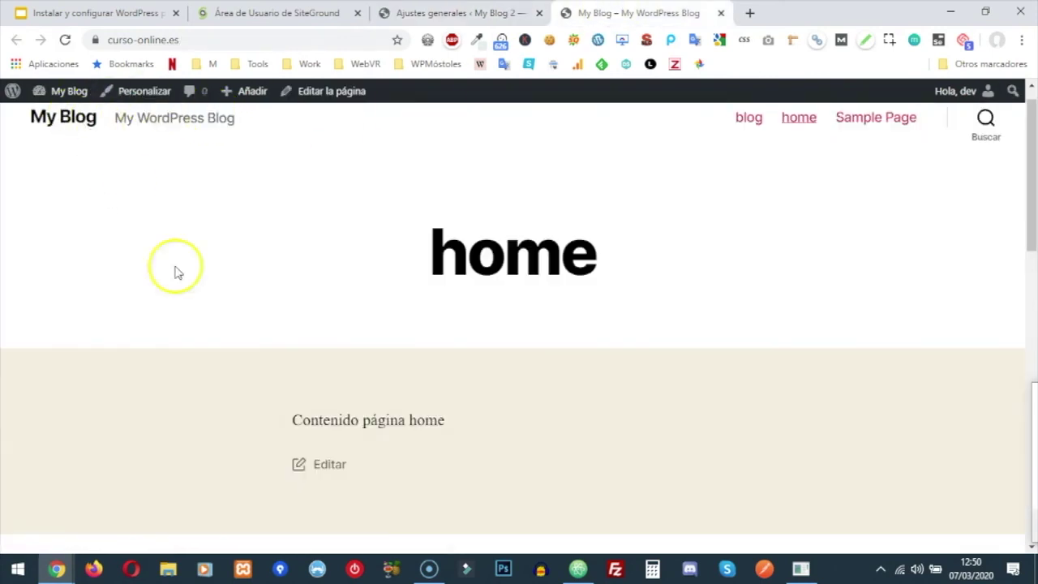
scroll(195, 299, up, 1)
key(F5)
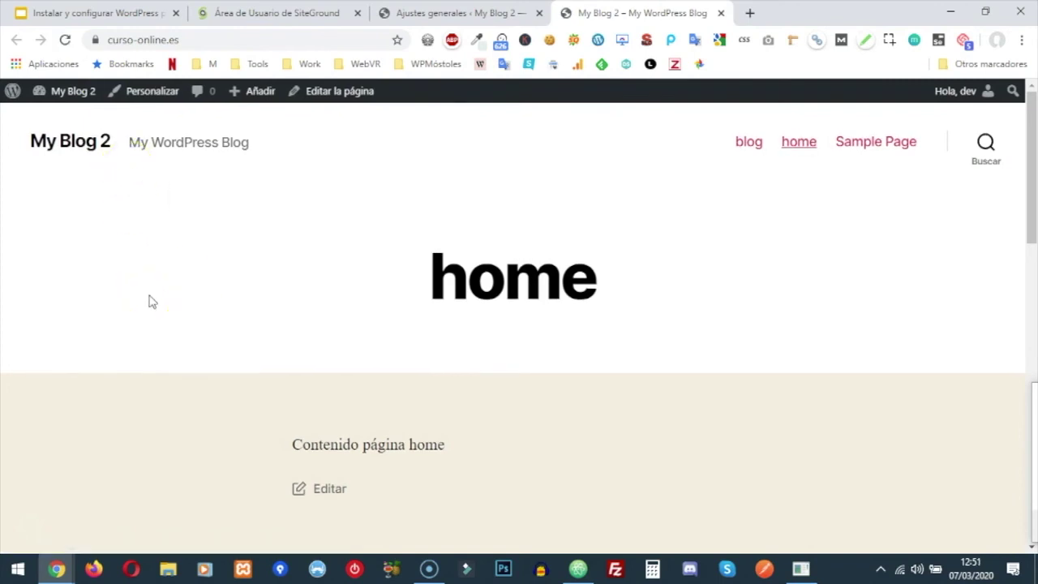
Step: Return to the general settings and review the site addresses, administration email, membership, default role, language and time zone fields
click(458, 13)
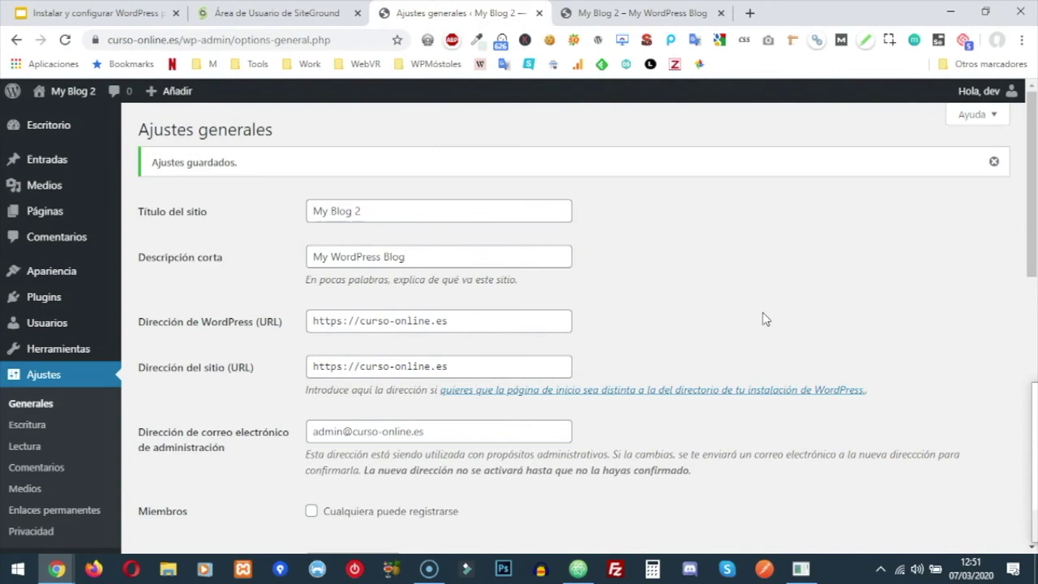
scroll(765, 319, down, 1)
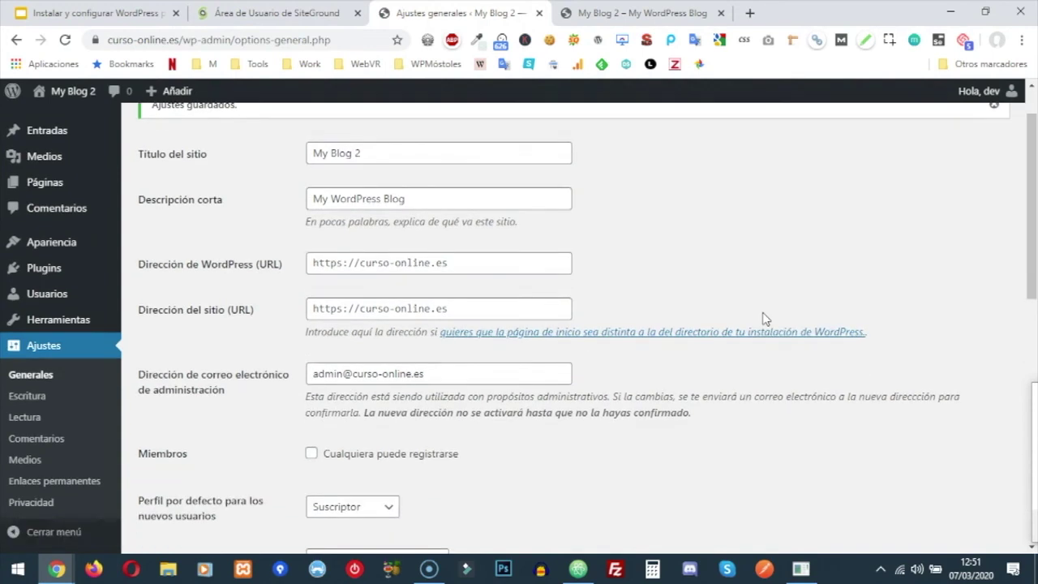
click(495, 260)
click(611, 261)
scroll(612, 264, down, 2)
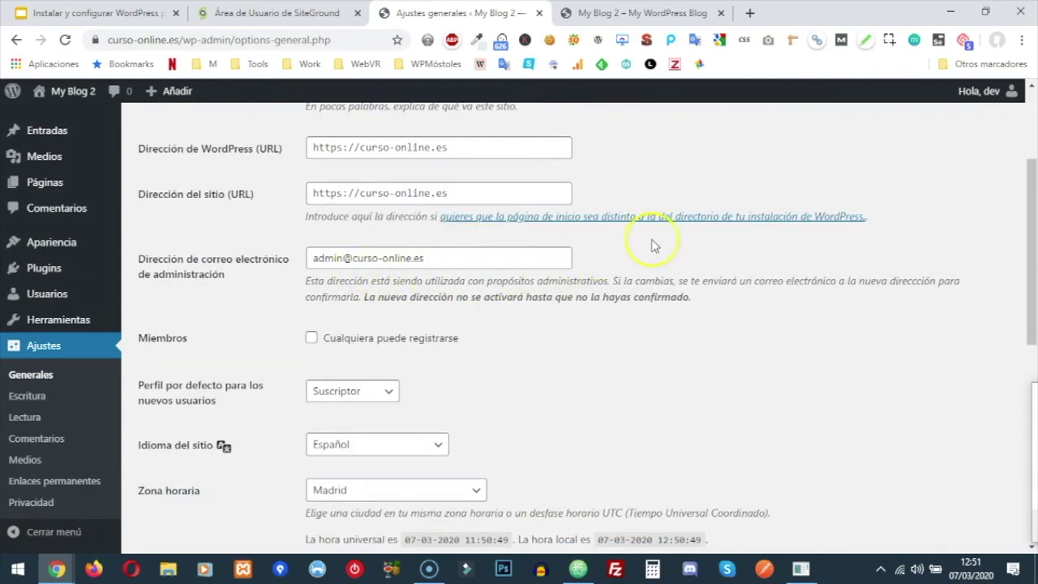
scroll(655, 245, up, 1)
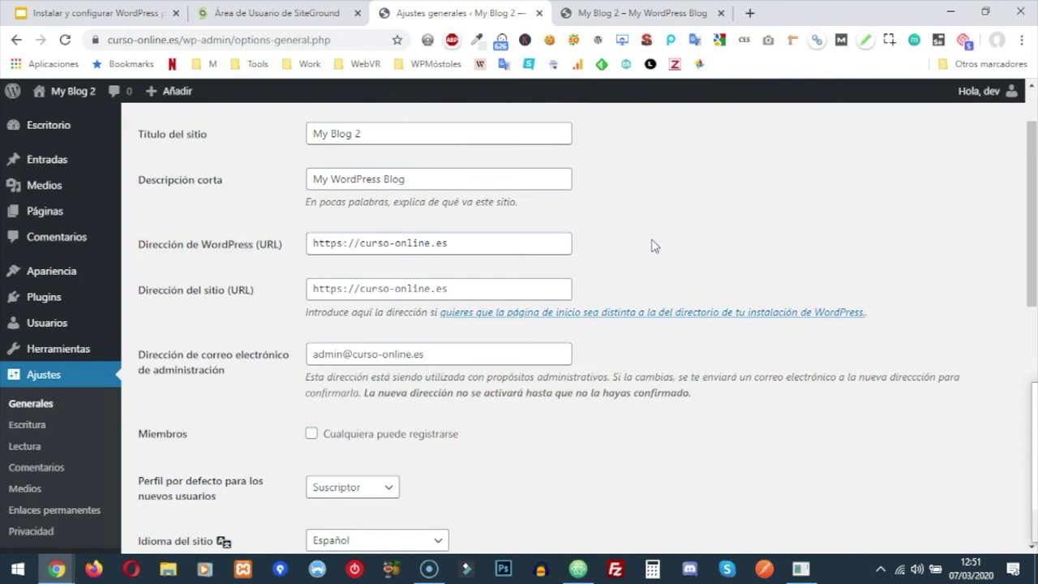
scroll(655, 246, up, 1)
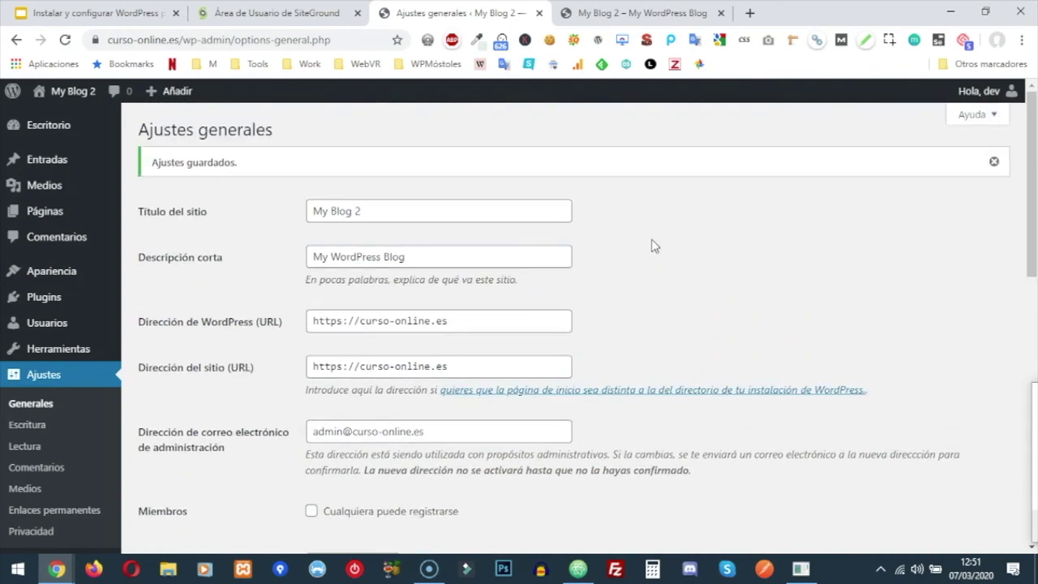
mouse_move(41, 96)
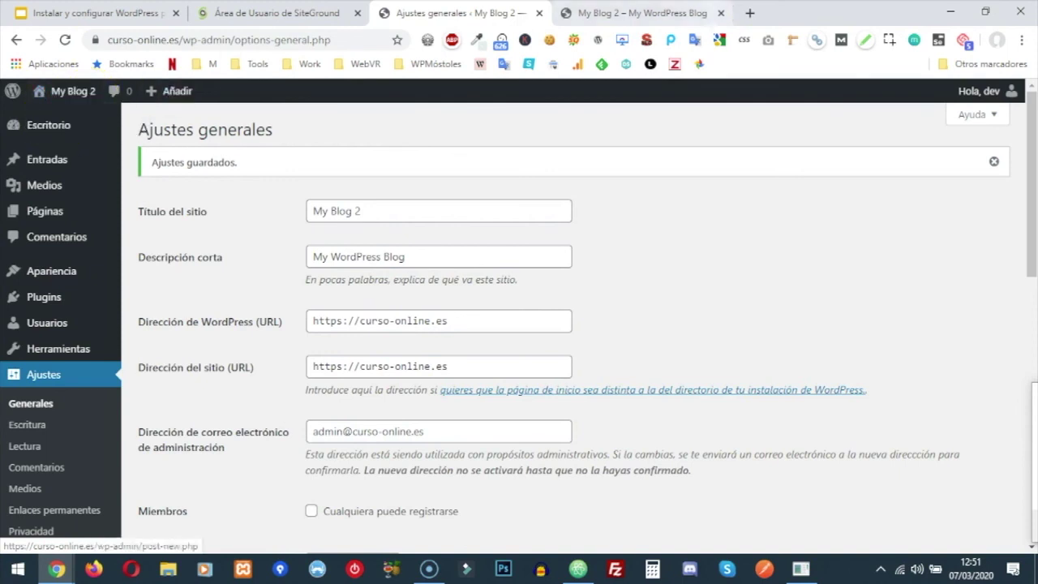
Step: View the public home page with its admin toolbar and return to the general settings
click(623, 12)
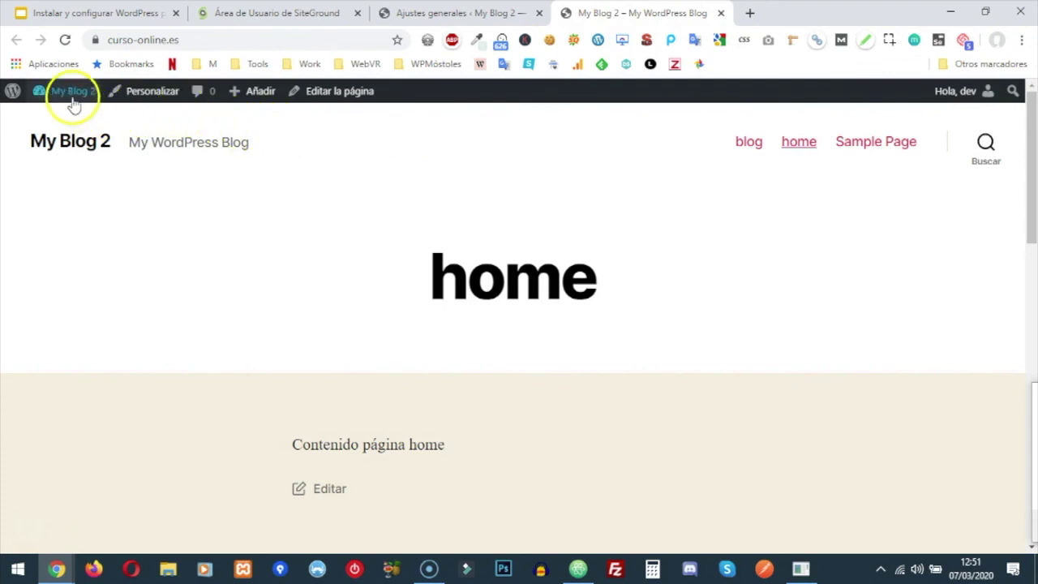
mouse_move(72, 97)
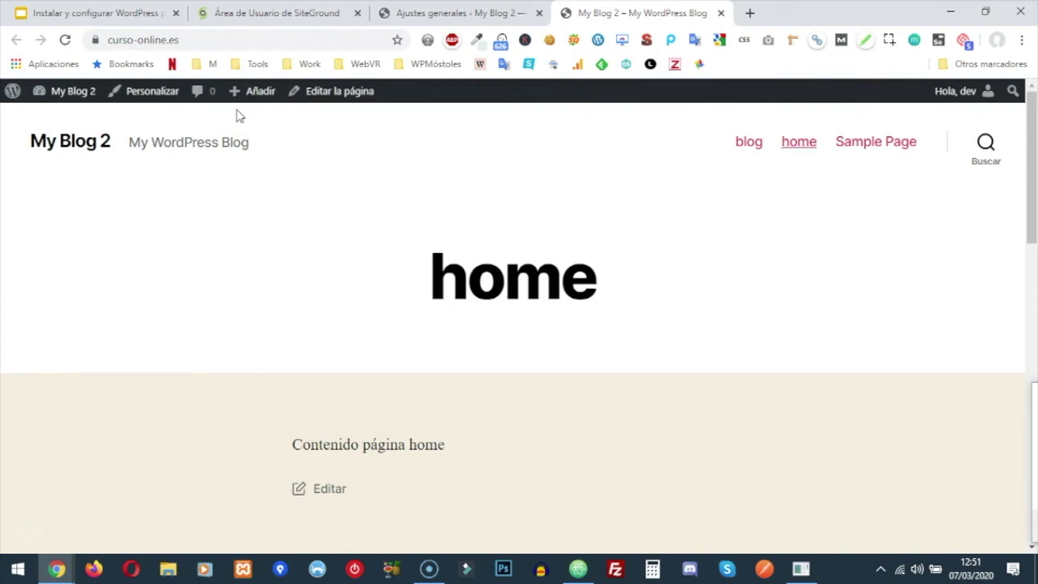
click(458, 13)
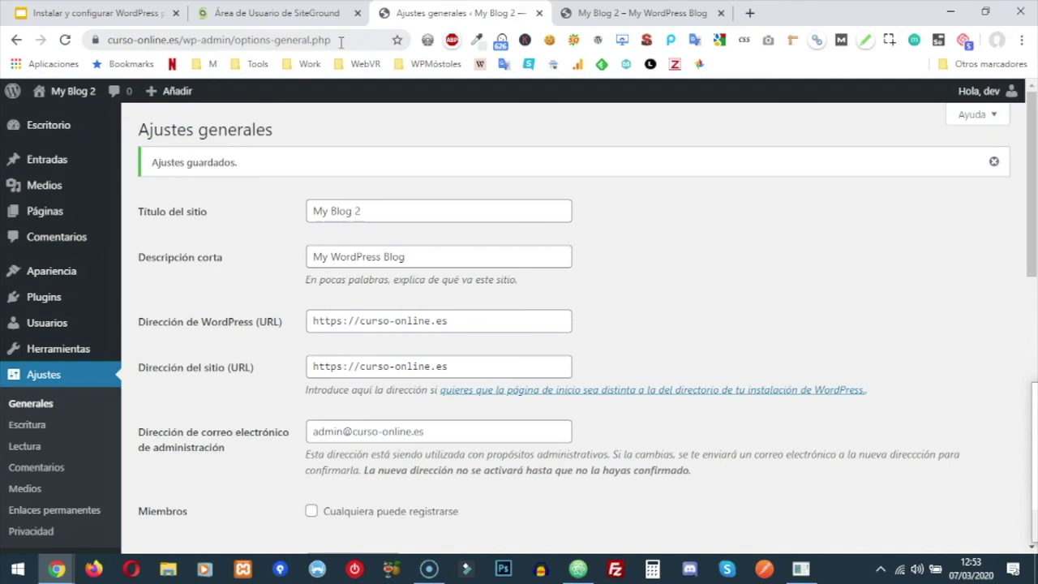
Step: Review the administration email, the open registration option and the default role choices for new users
scroll(665, 285, down, 3)
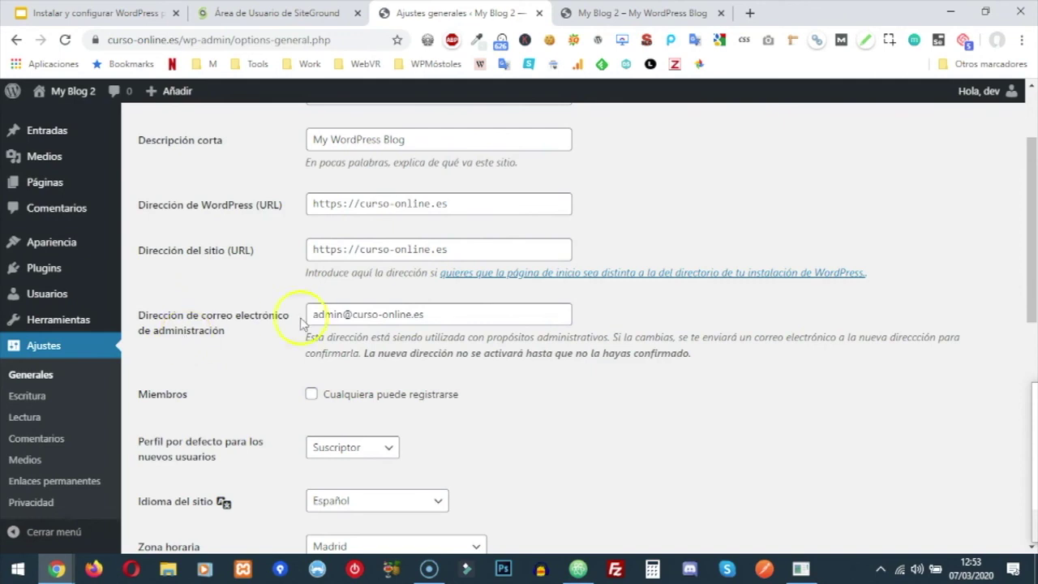
double_click(327, 313)
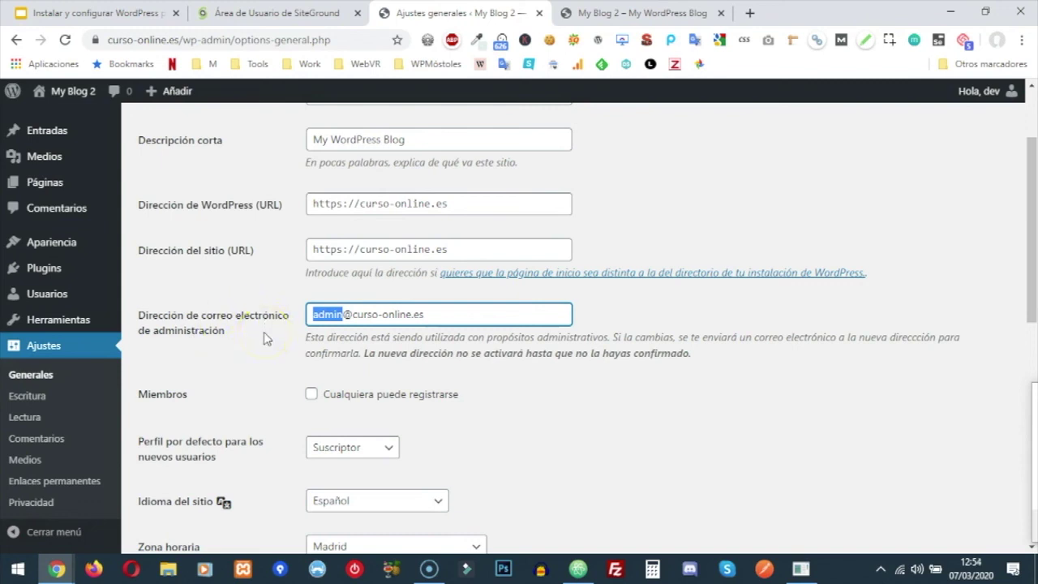
scroll(264, 332, down, 1)
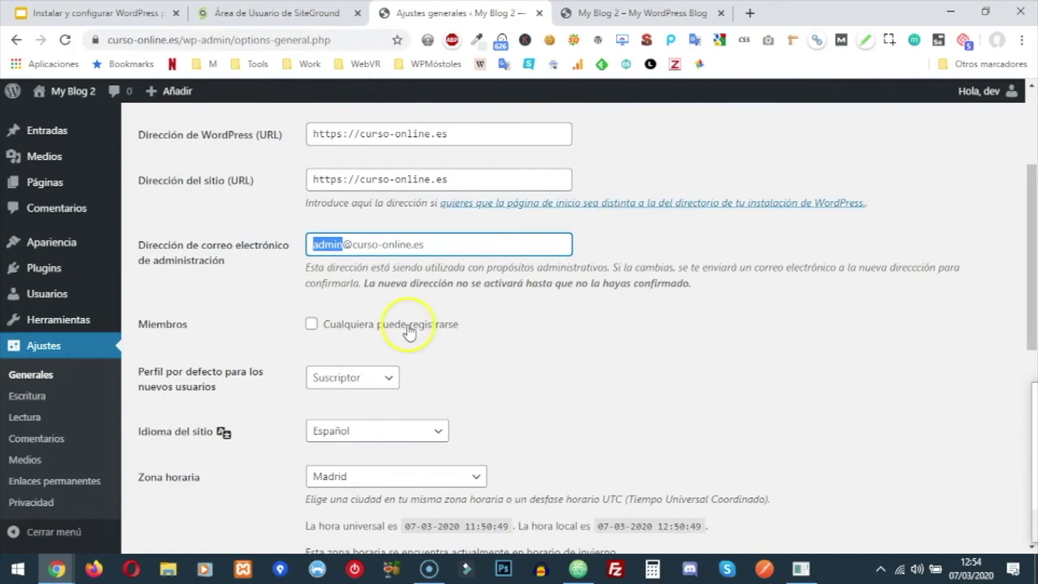
double_click(407, 328)
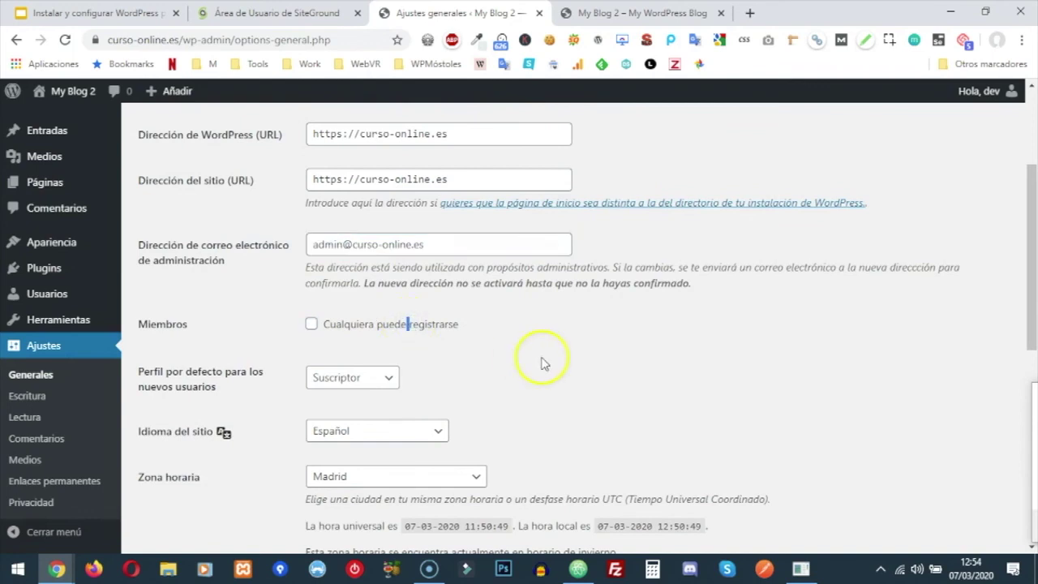
scroll(543, 363, down, 1)
click(390, 301)
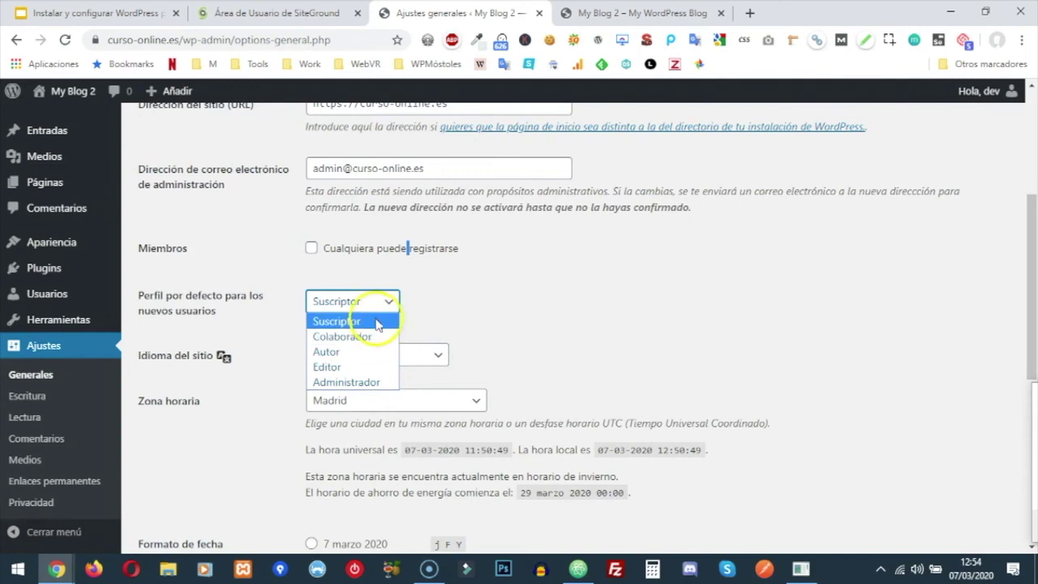
click(436, 298)
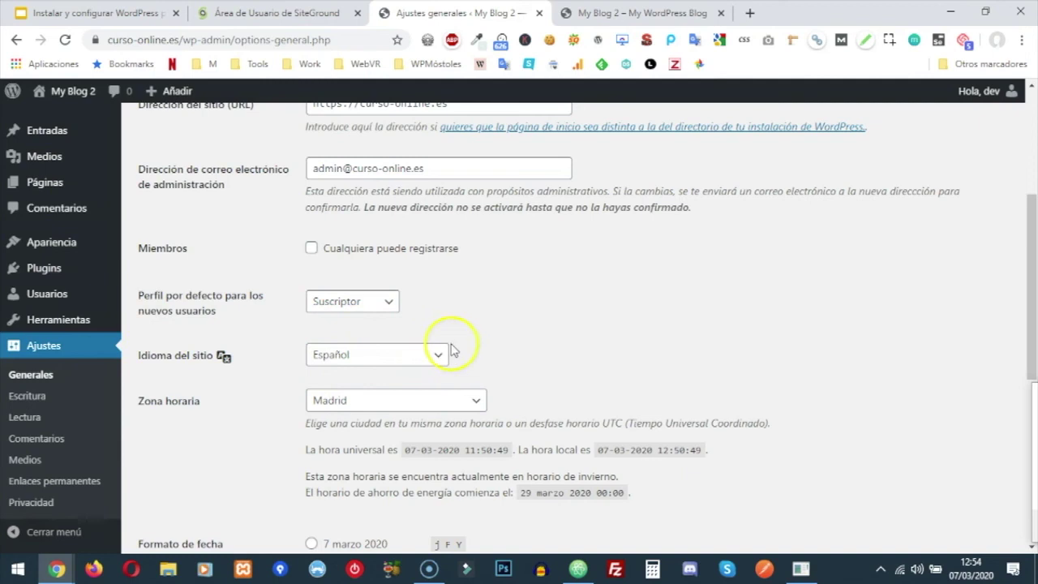
Step: Open your own user profile in a separate browser tab and switch to it
mouse_move(967, 101)
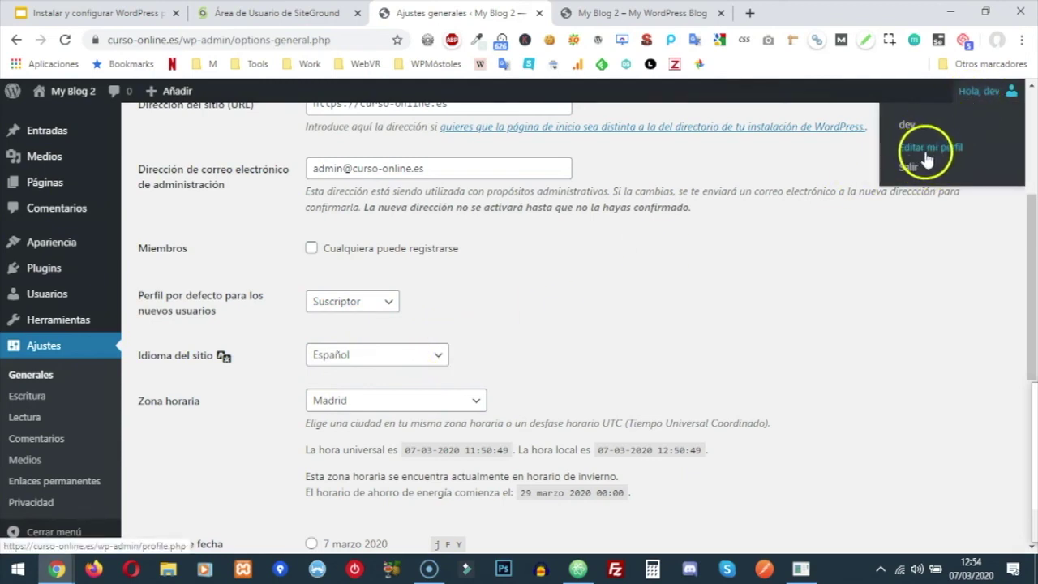
mouse_move(51, 294)
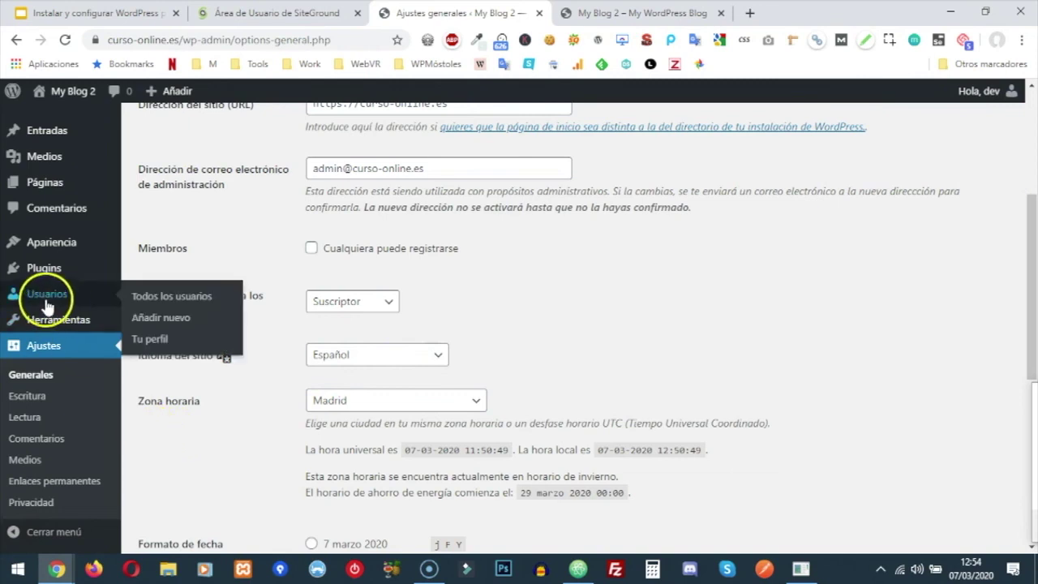
middle_click(150, 346)
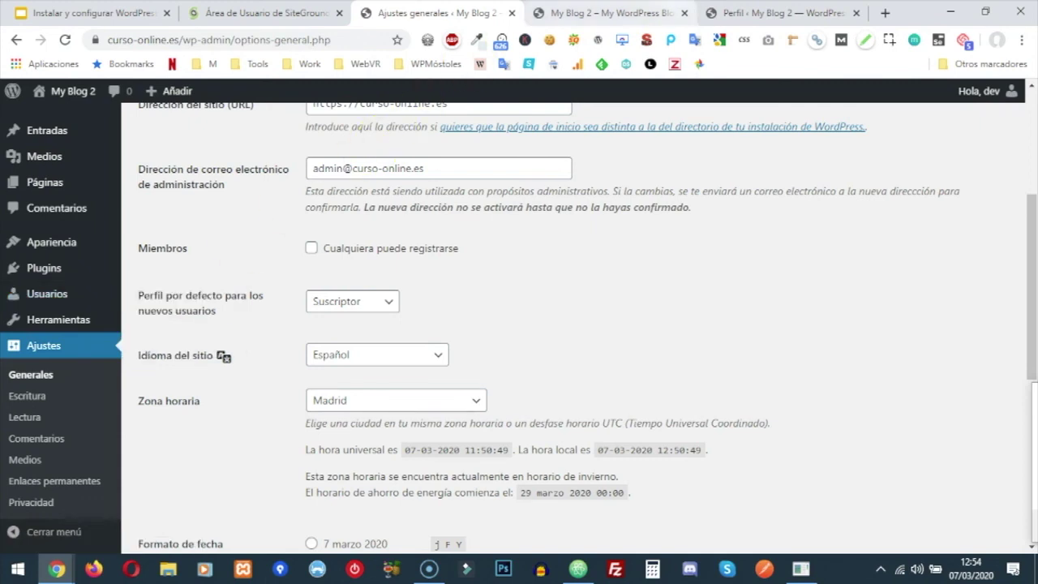
key(ctrl+Tab)
key(ctrl+Tab)
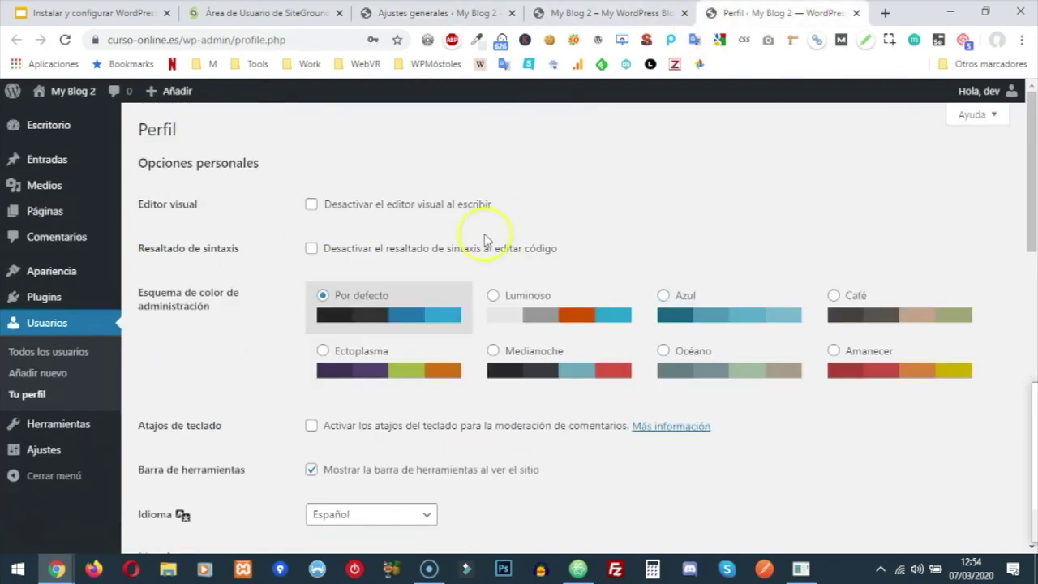
Step: Set the profile language to "Por defecto del sitio" and update the profile
scroll(487, 241, down, 2)
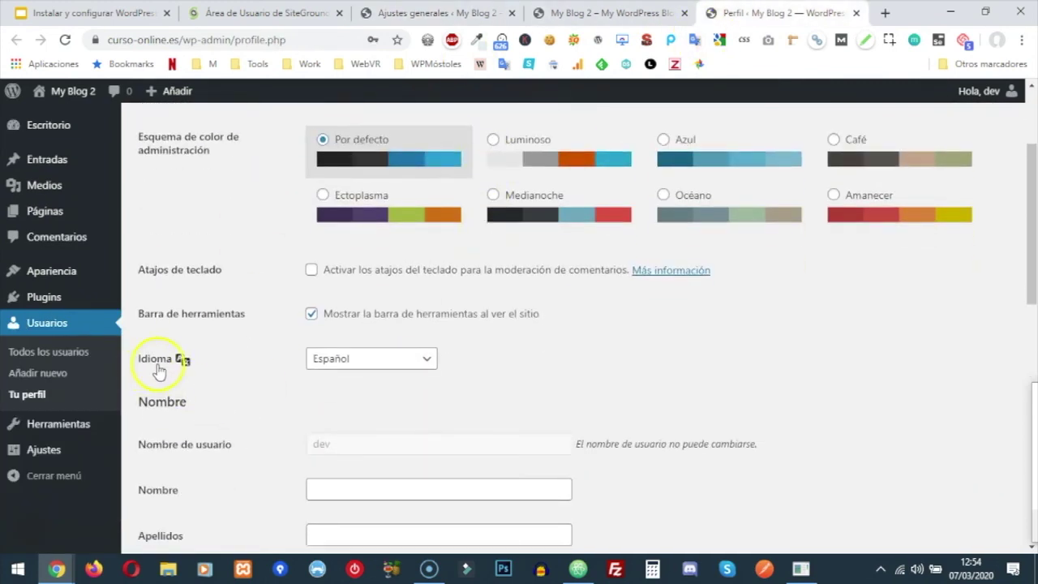
click(428, 359)
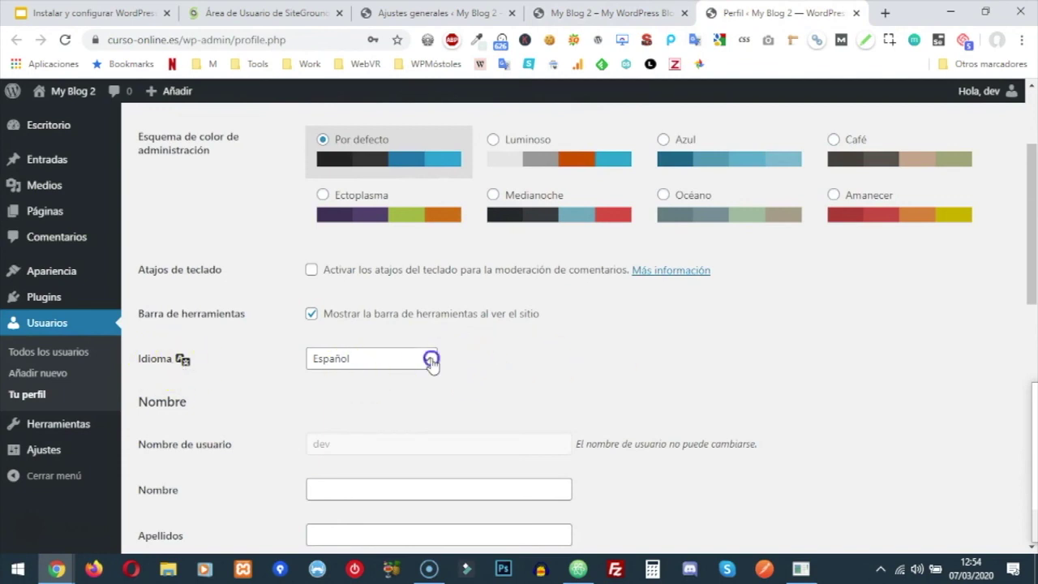
click(401, 379)
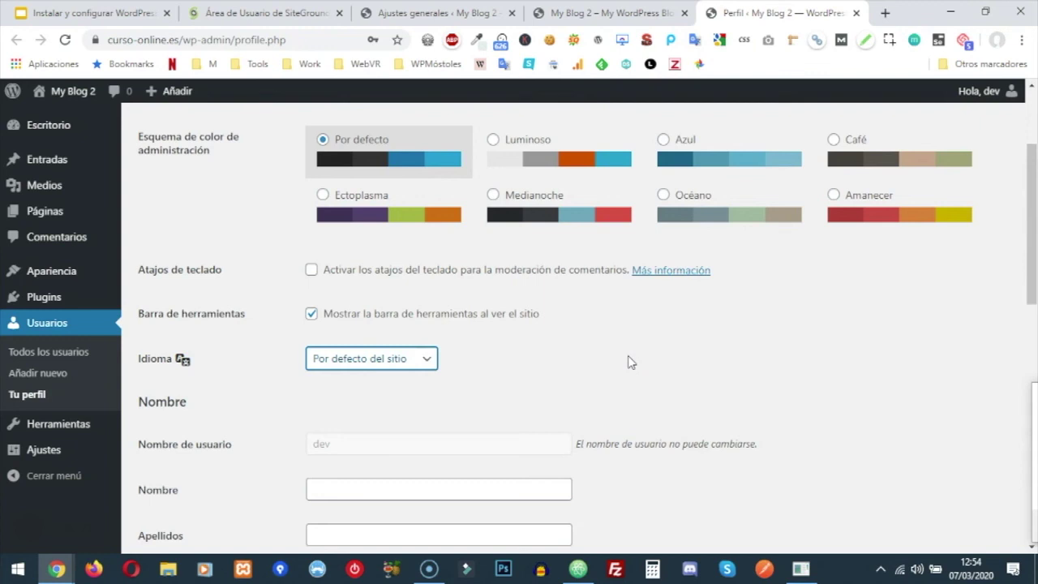
click(420, 13)
scroll(465, 302, down, 1)
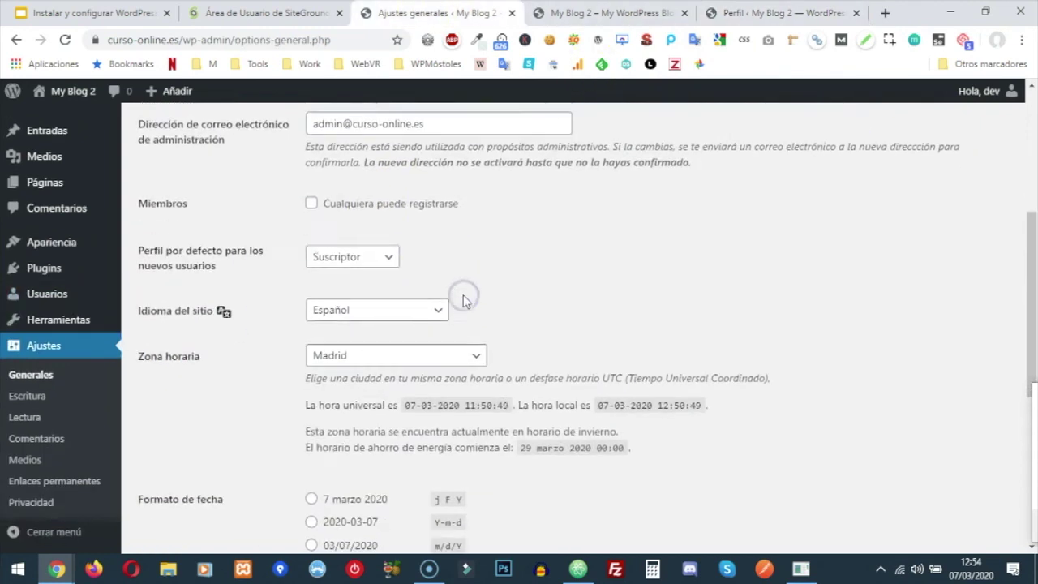
scroll(575, 343, down, 8)
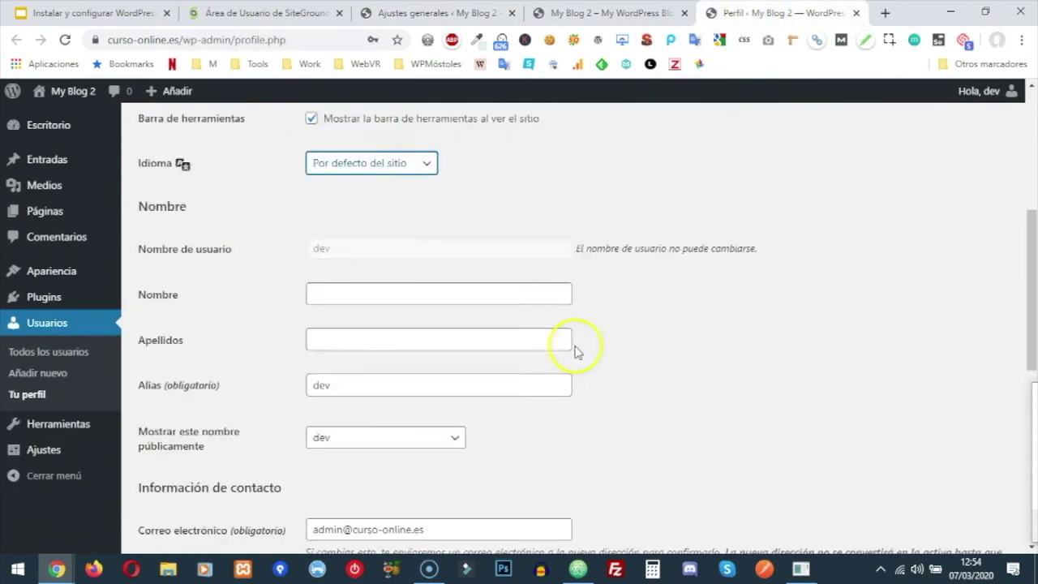
click(167, 484)
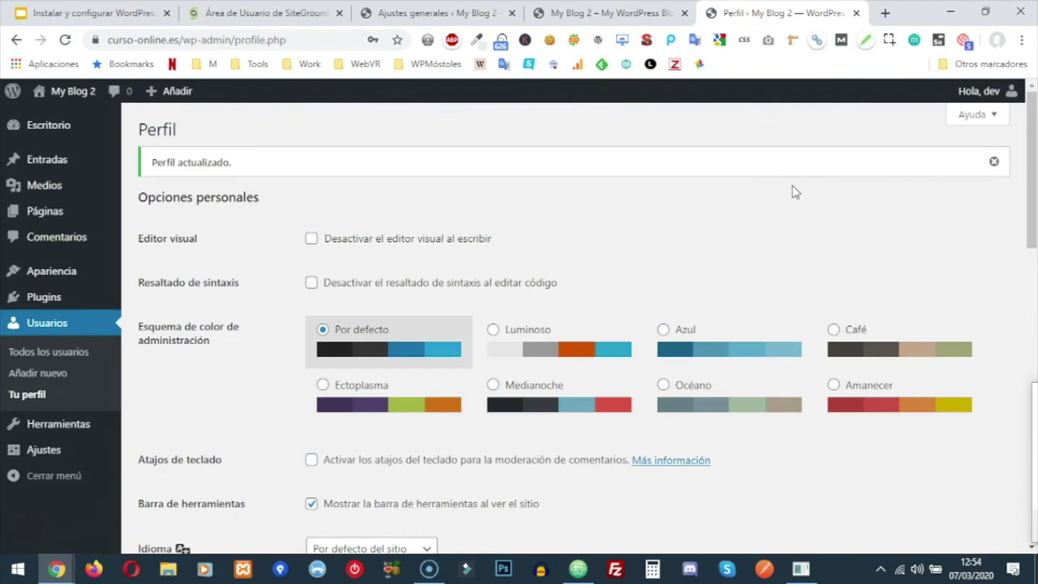
Step: Set the site language to English (United States) in the general settings and save the changes
click(413, 12)
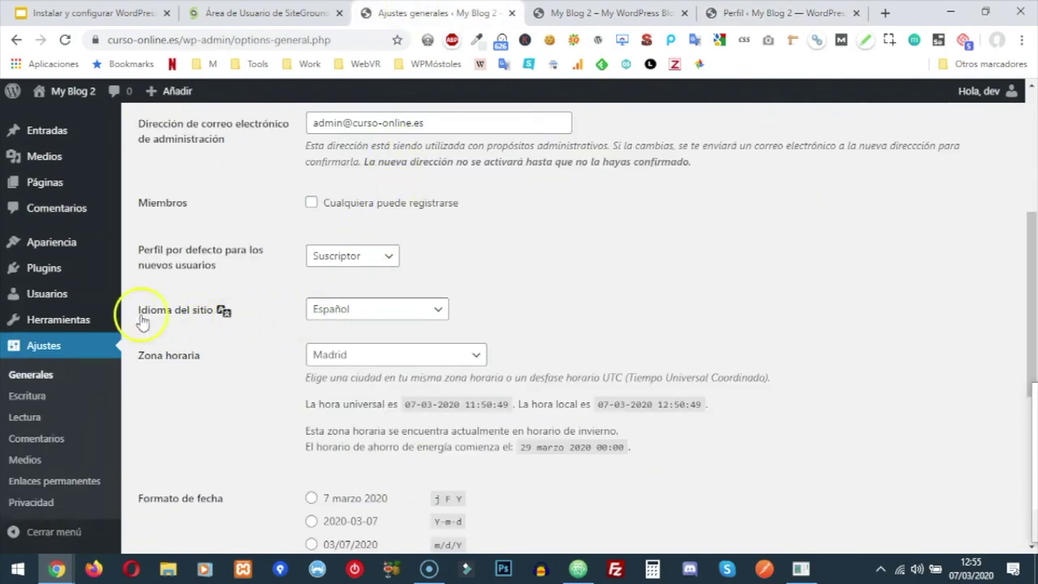
click(438, 309)
scroll(405, 271, down, 1)
scroll(409, 158, up, 1)
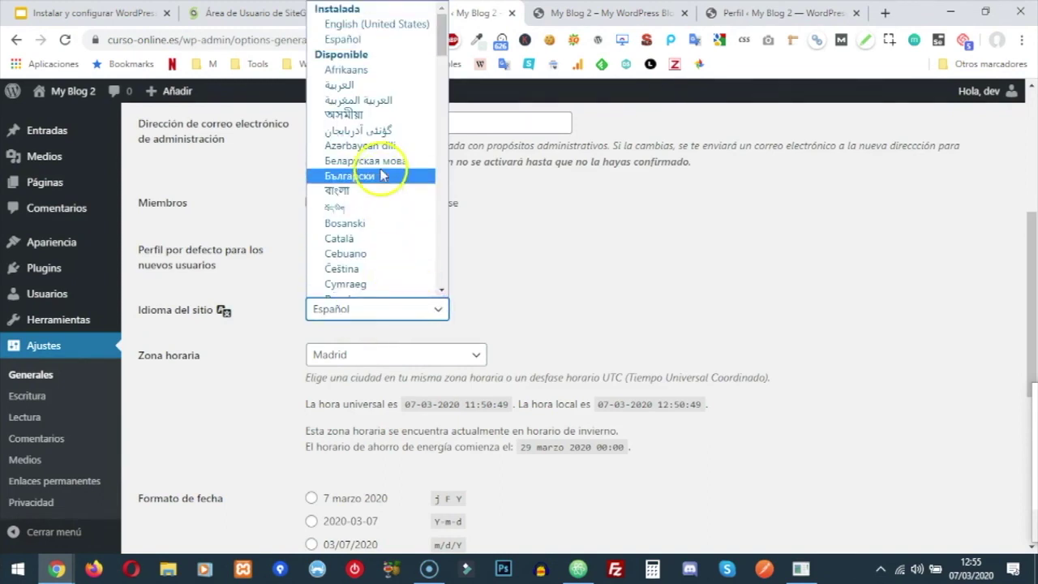
click(366, 24)
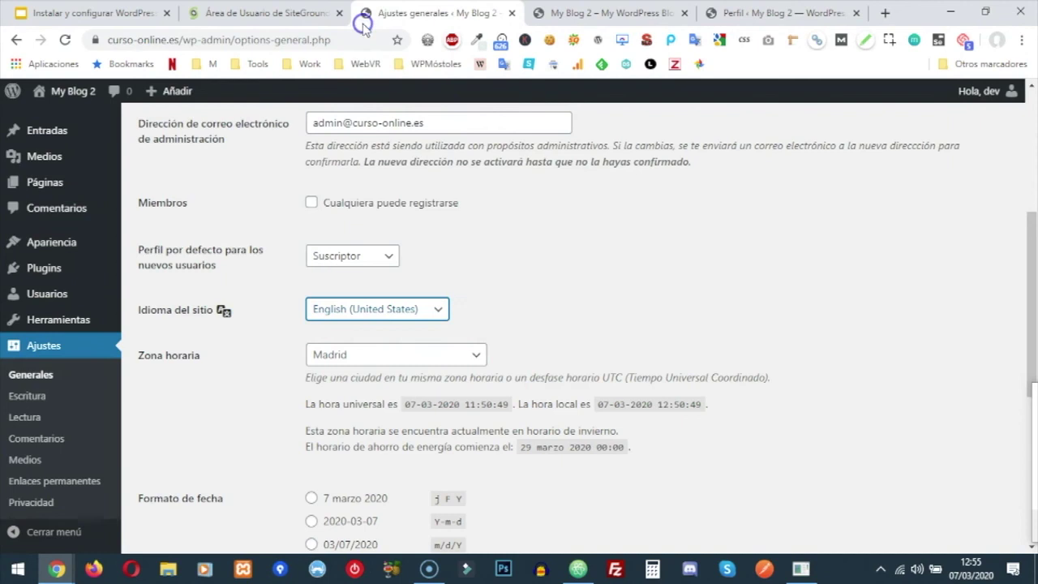
scroll(514, 268, down, 5)
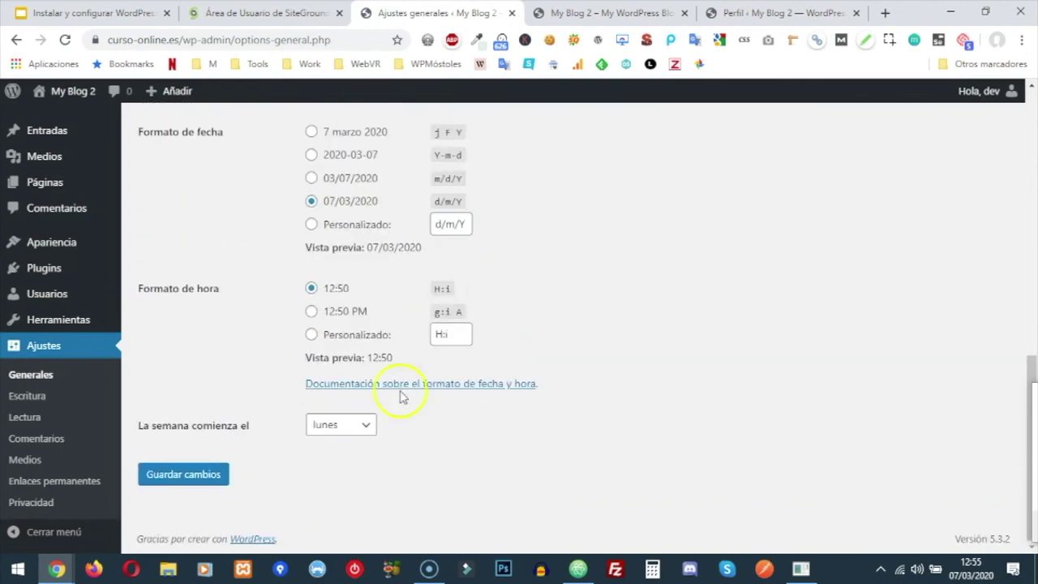
click(191, 485)
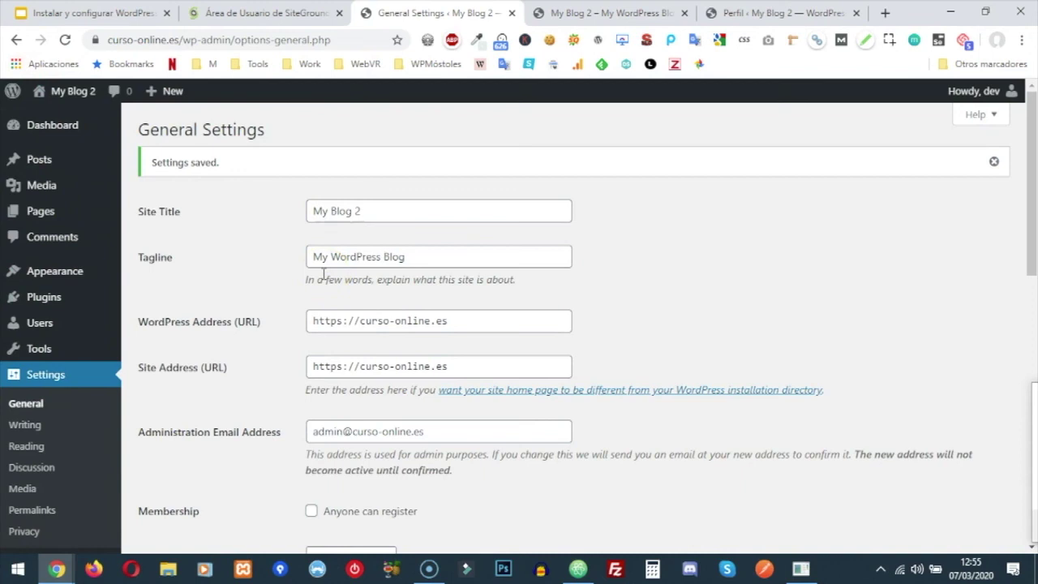
Step: Inspect the lang attribute of the public home page's html element in the developer tools and reload the page
click(609, 12)
click(297, 240)
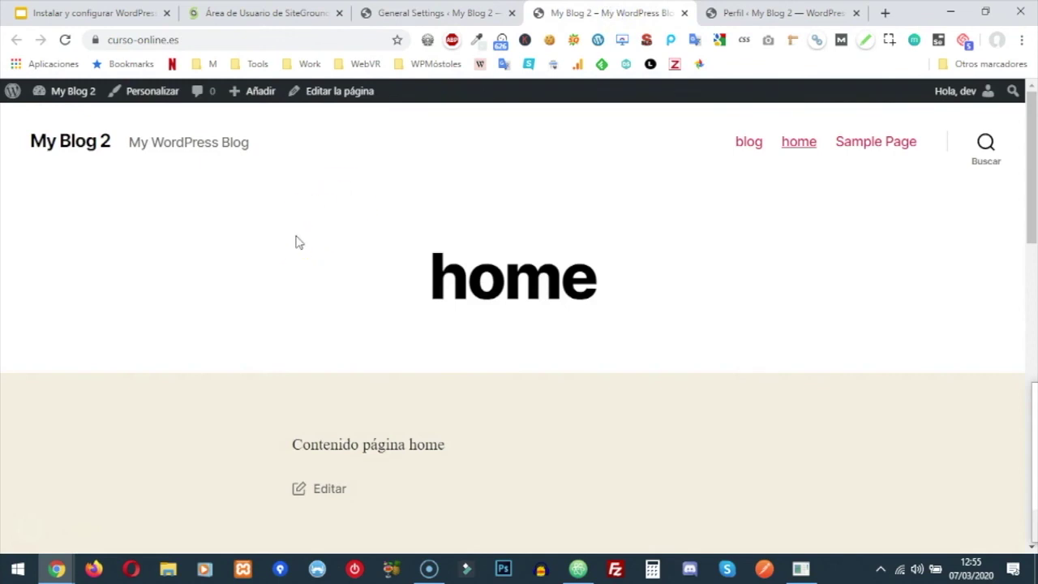
key(F12)
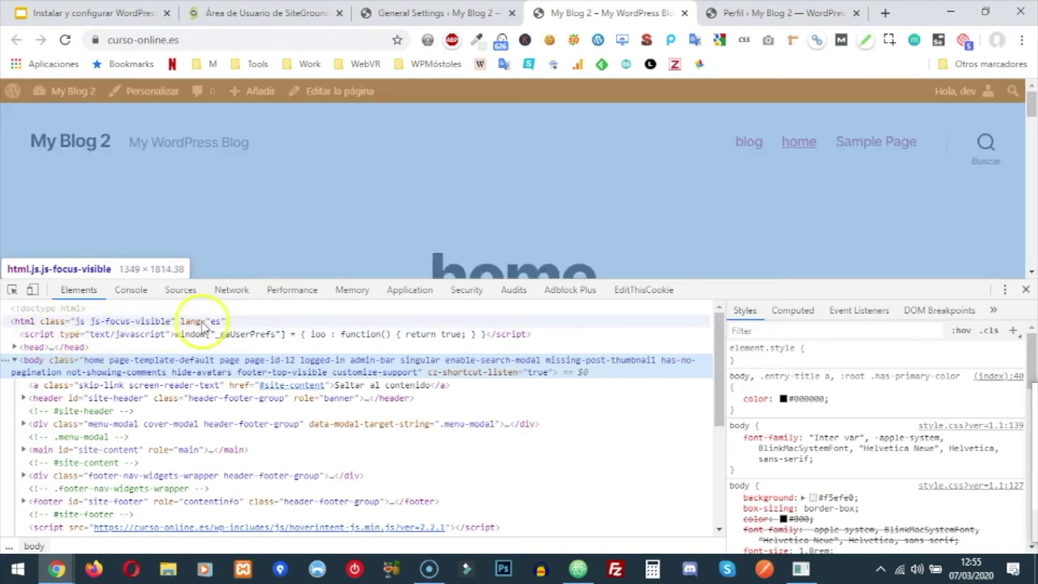
click(212, 322)
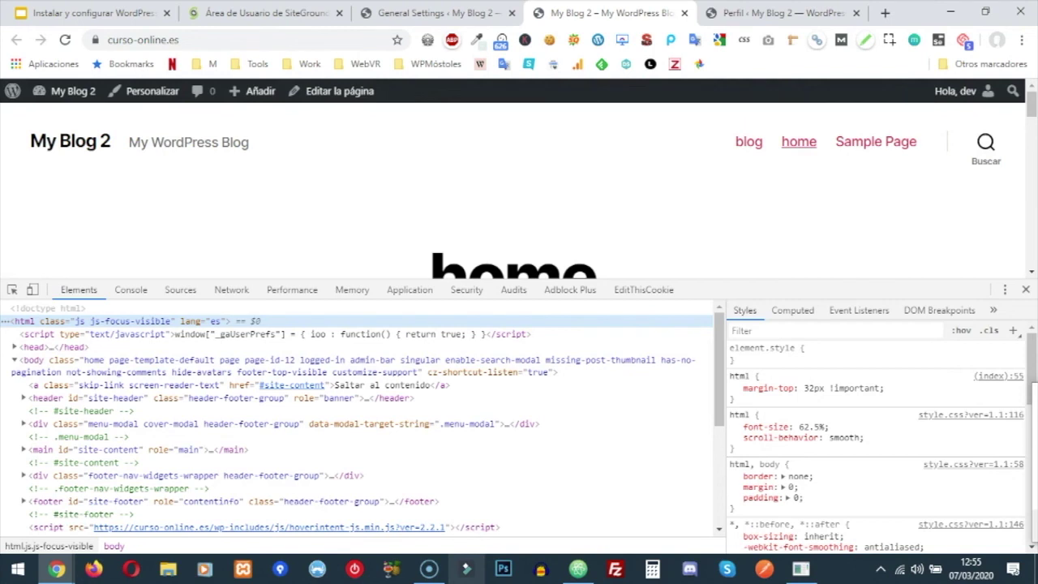
key(F5)
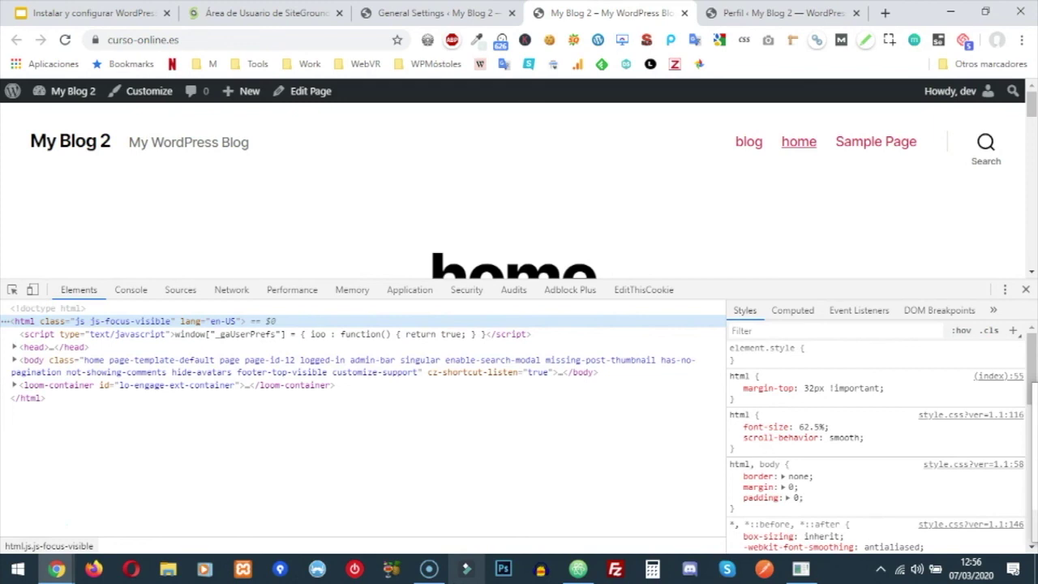
Step: Set the profile language to Español and update the profile
click(760, 13)
scroll(714, 244, down, 3)
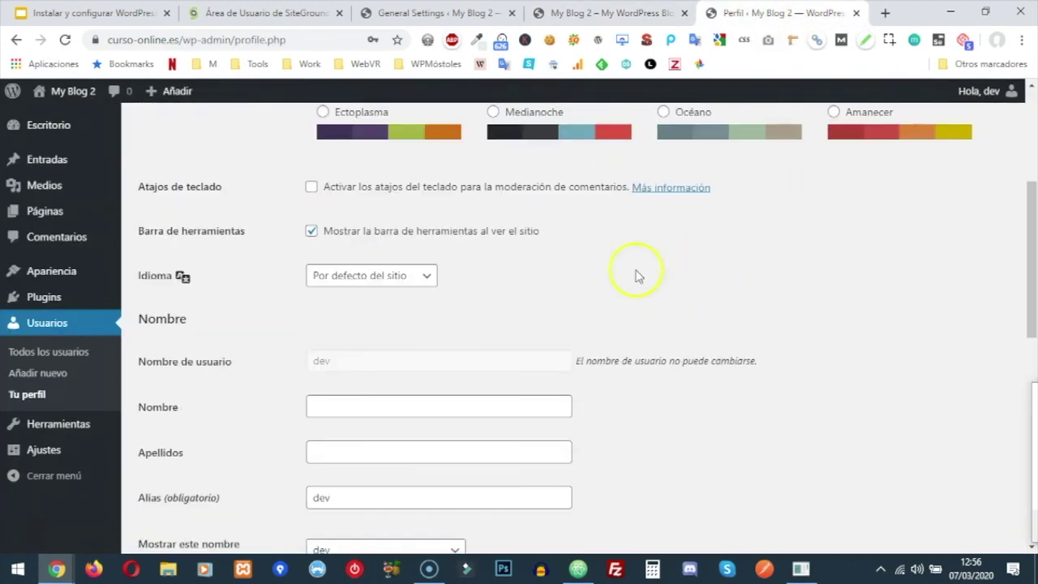
click(427, 276)
click(347, 324)
scroll(519, 297, down, 6)
click(172, 475)
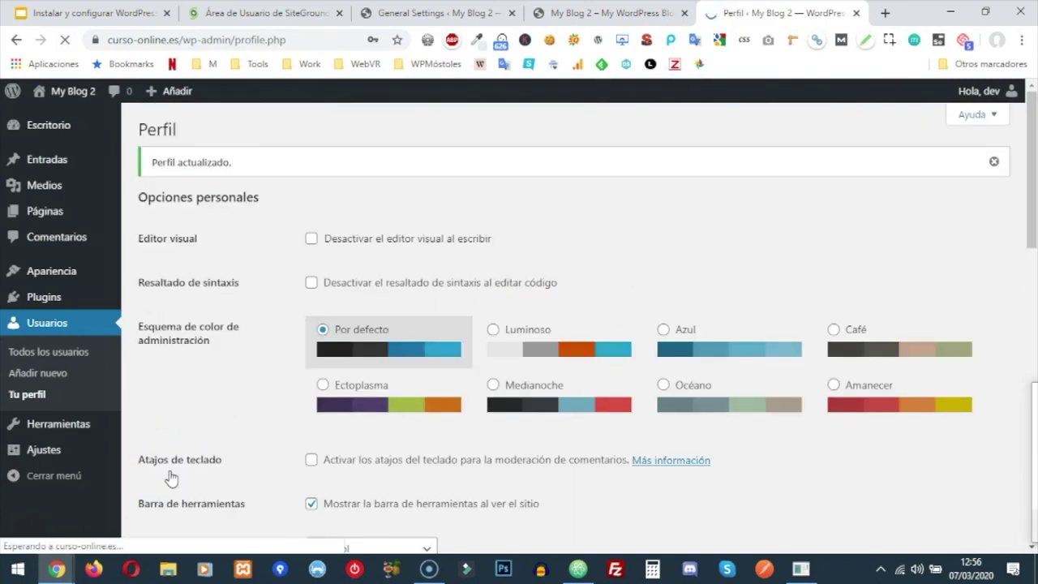
Step: Reload the public home page and the general settings page to compare the site language with the administration language
click(609, 13)
key(F5)
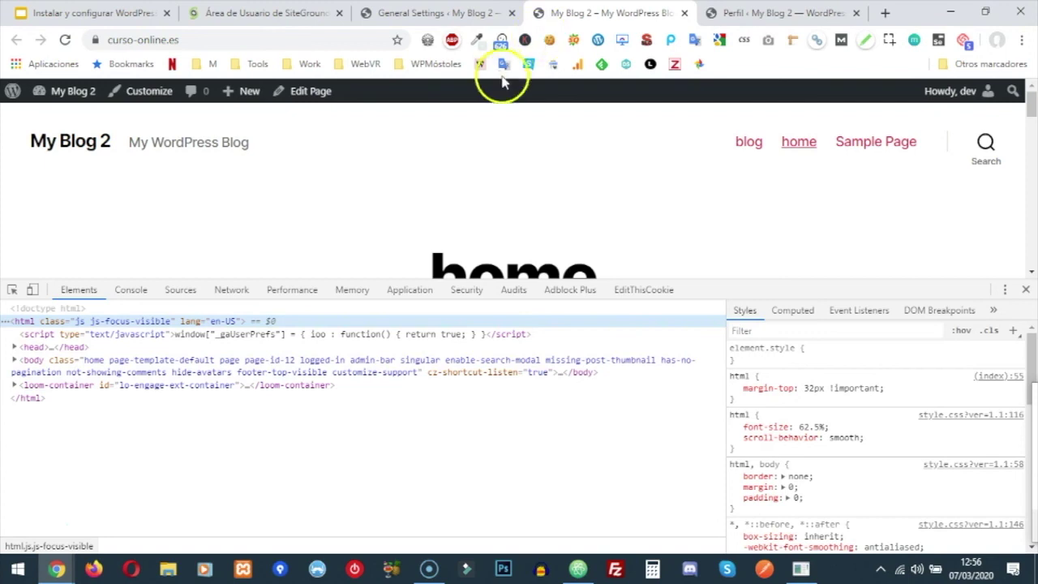
click(454, 13)
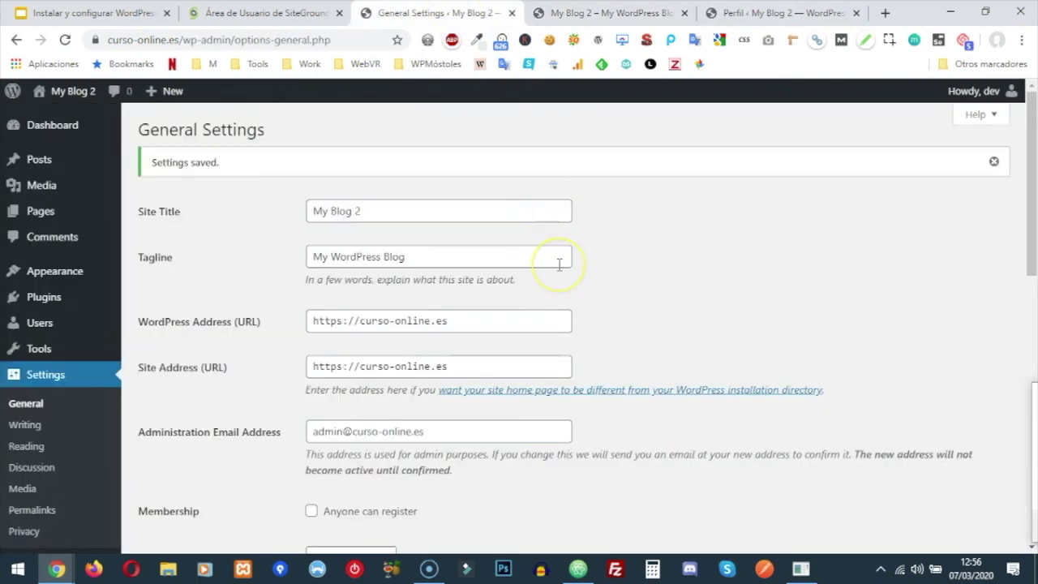
scroll(559, 267, down, 2)
scroll(560, 270, up, 1)
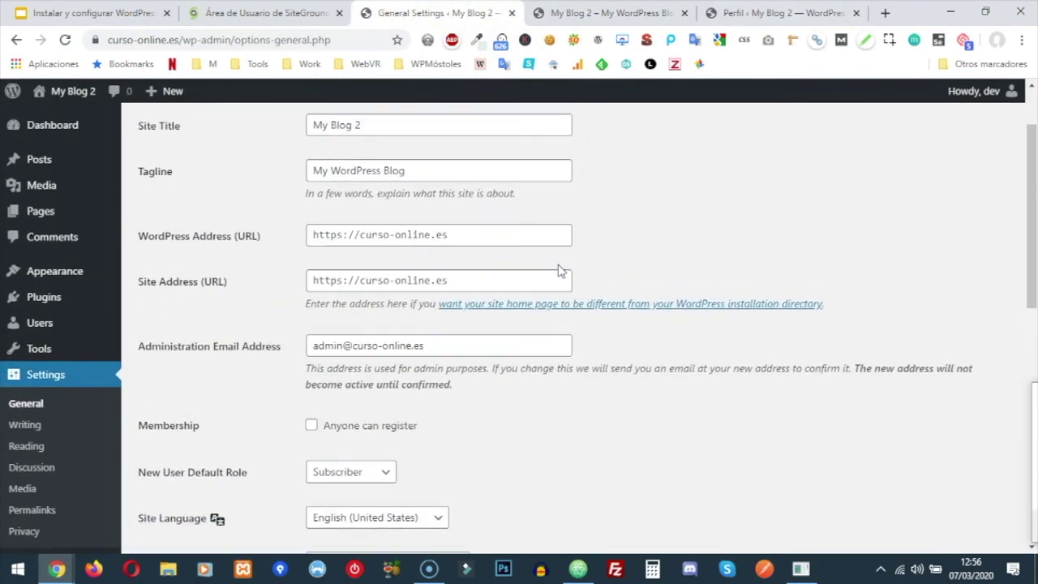
key(F5)
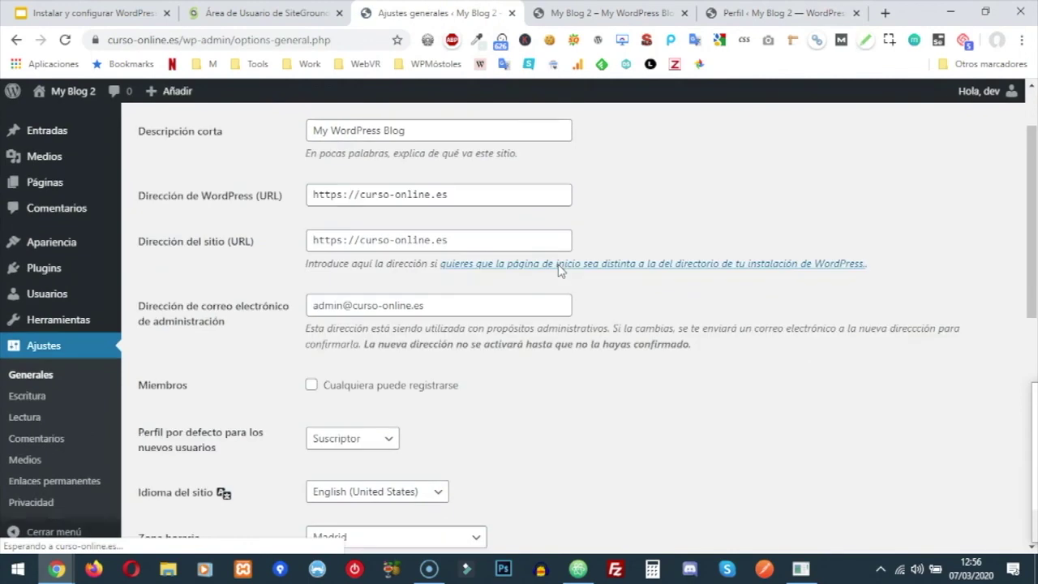
scroll(559, 270, down, 3)
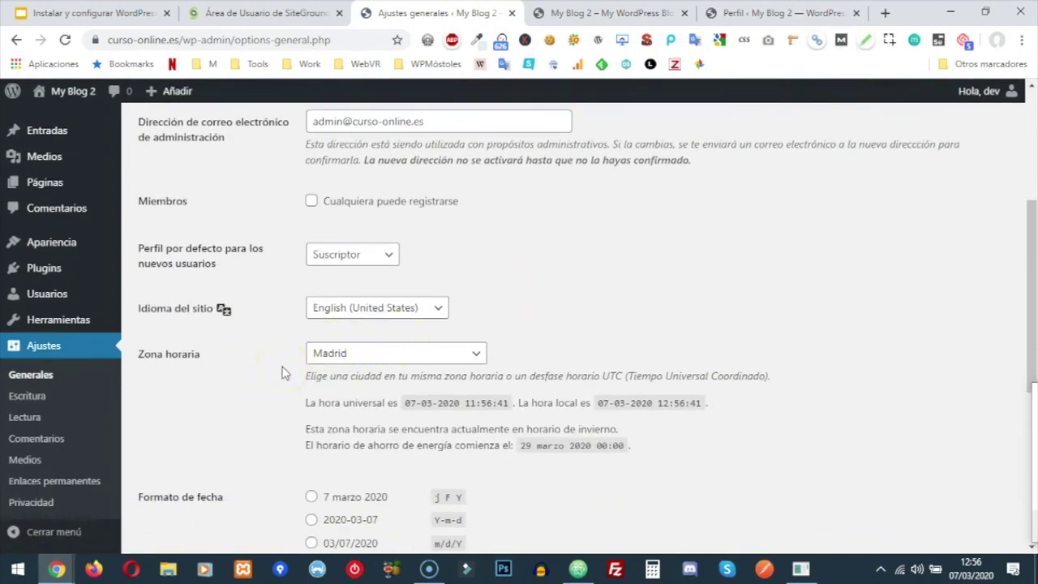
Step: Browse the time zone list in the general settings and choose the UTC+11:30 offset
click(215, 423)
click(475, 362)
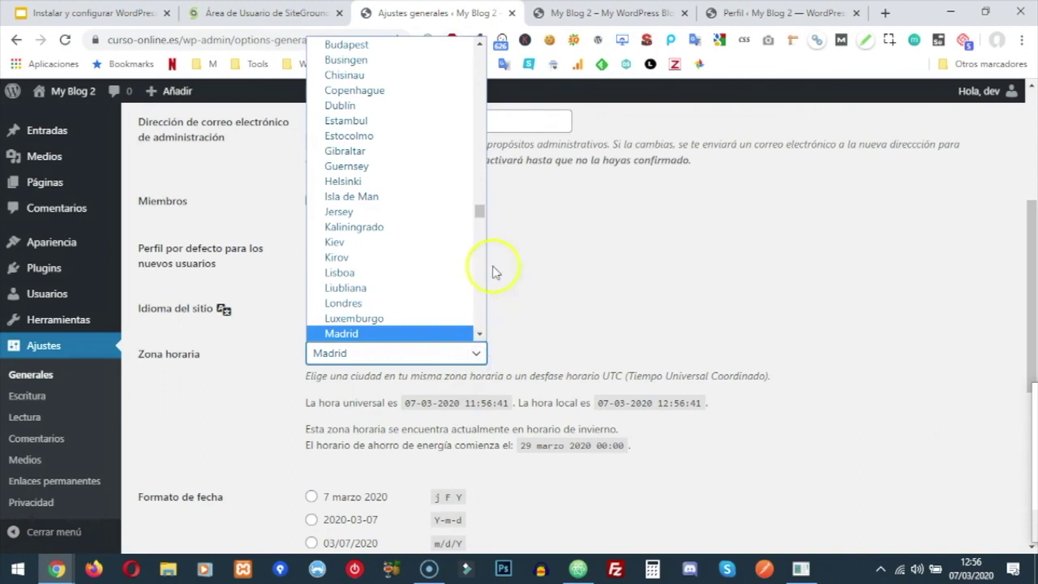
drag(476, 210, 479, 338)
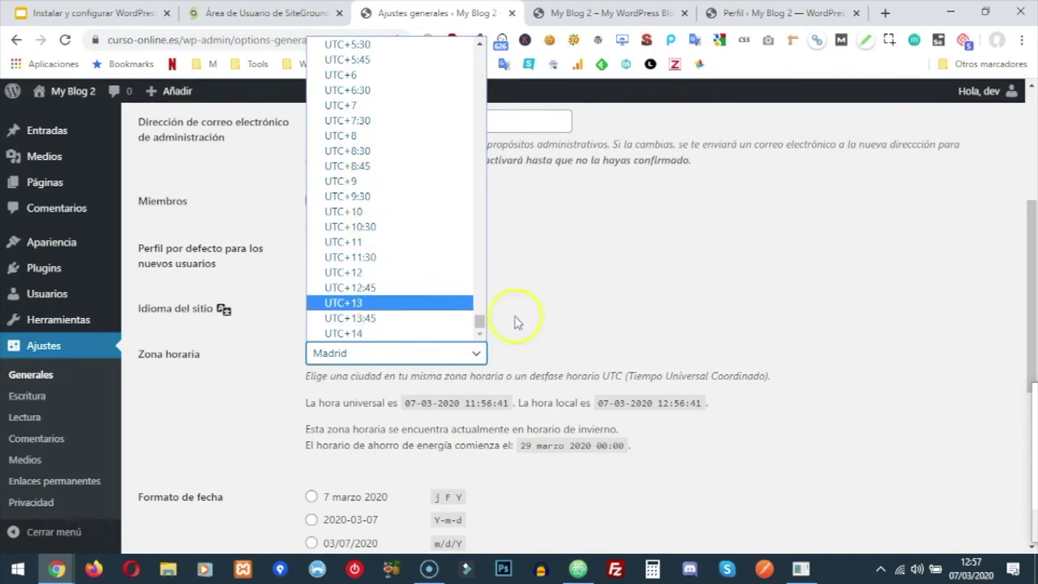
click(373, 257)
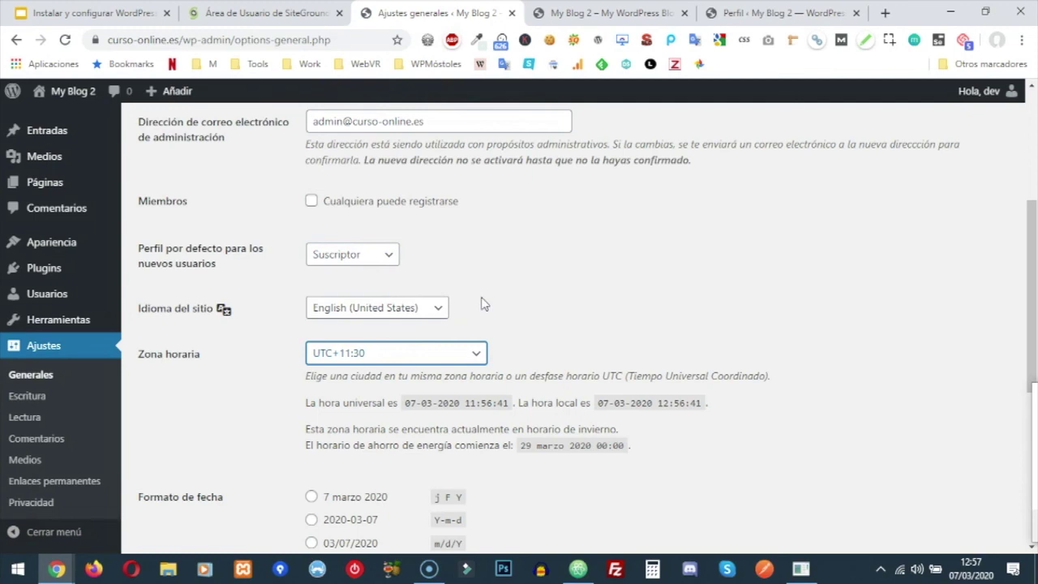
Step: Set the site's time zone to the city of Madrid
click(477, 353)
text(masc)
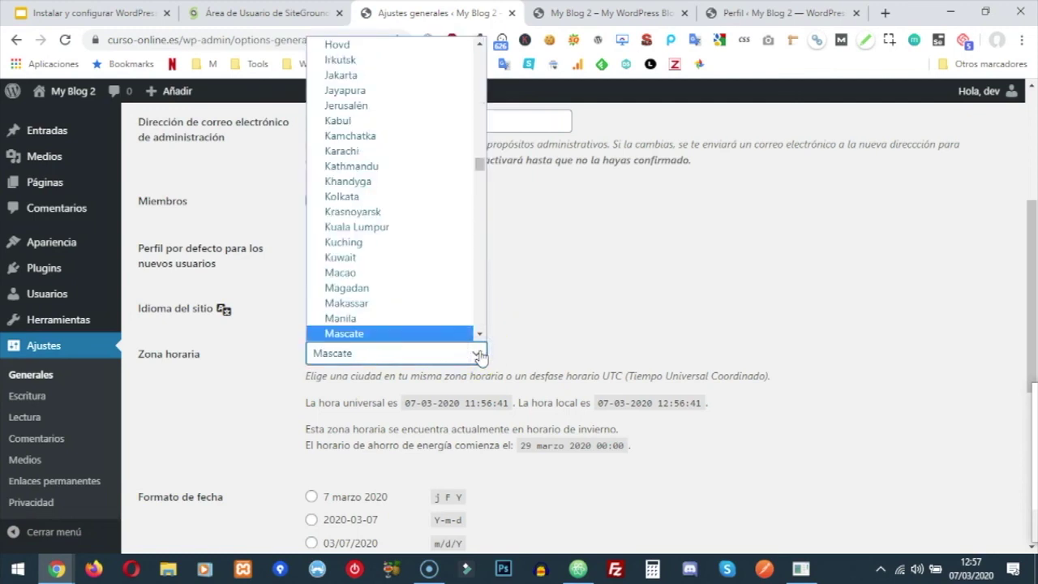
text(madr)
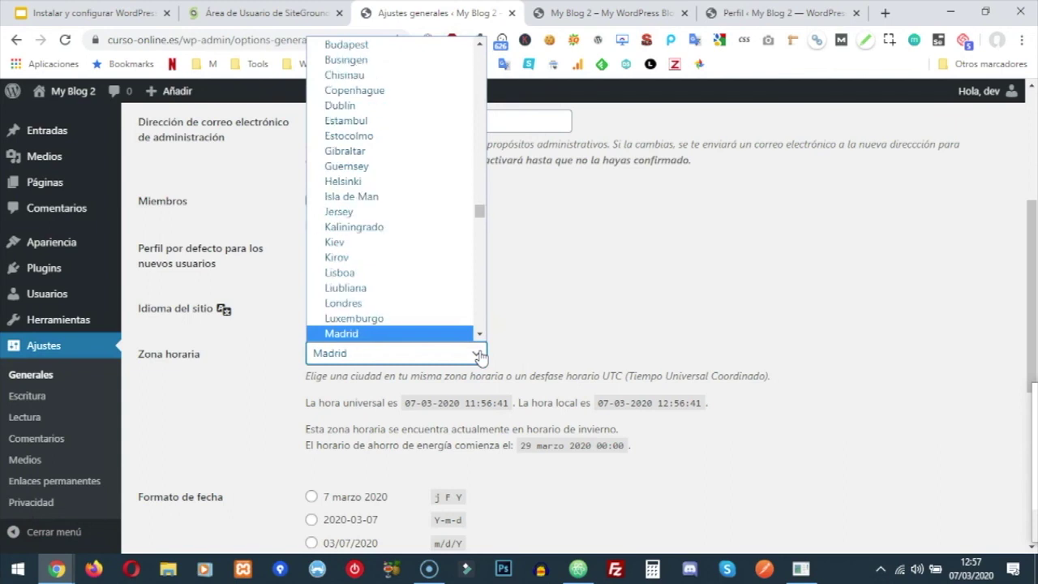
key(Return)
click(767, 236)
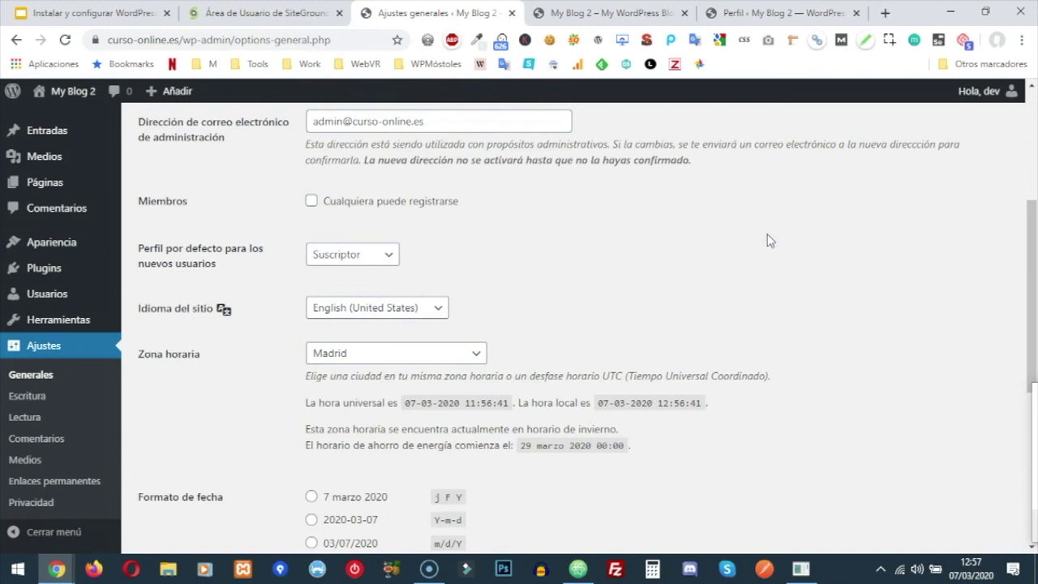
Step: Check the choices for the first day of the week and save the general settings
scroll(770, 241, down, 5)
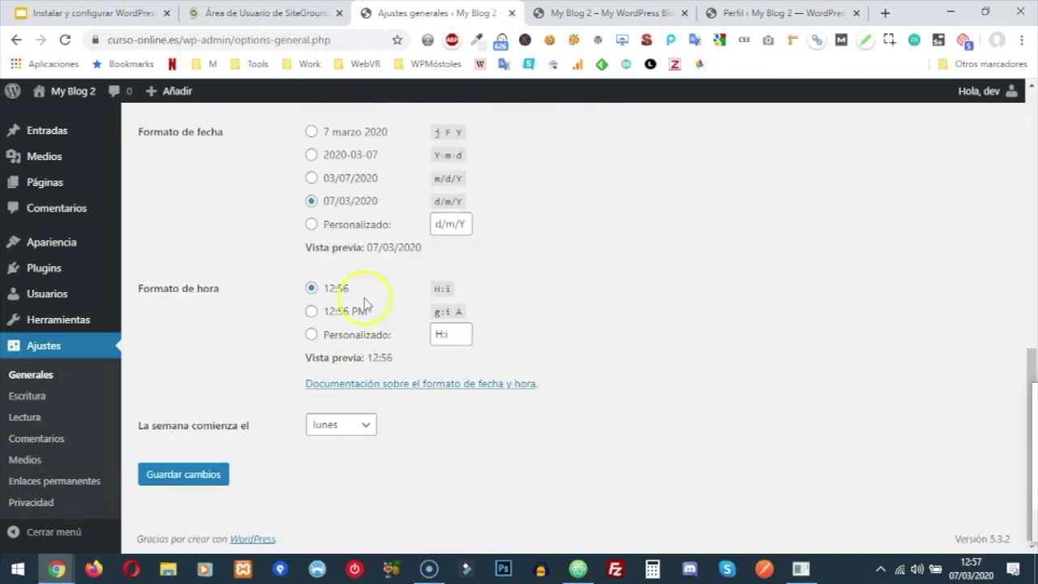
click(365, 428)
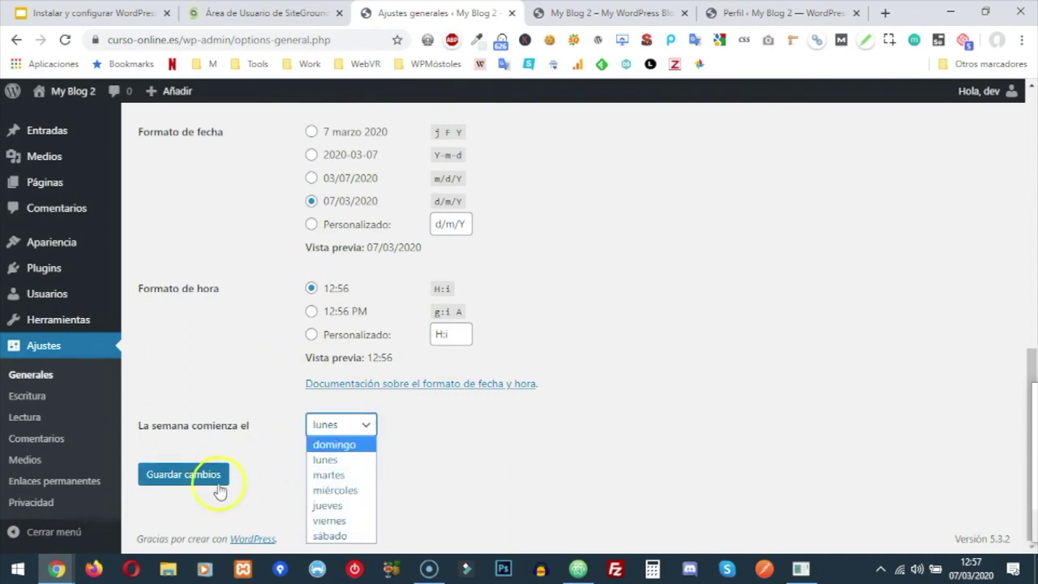
click(199, 459)
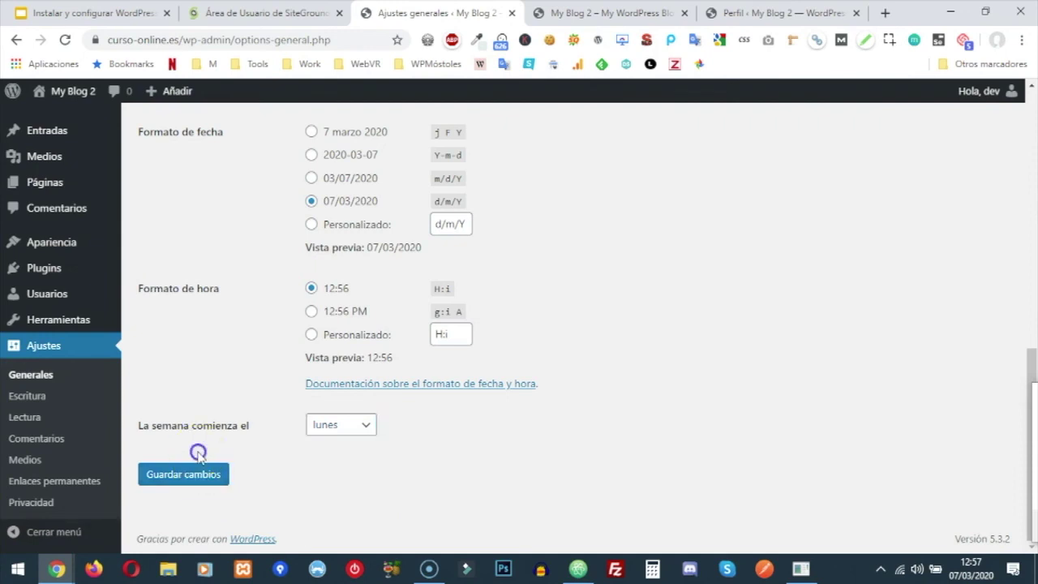
click(195, 476)
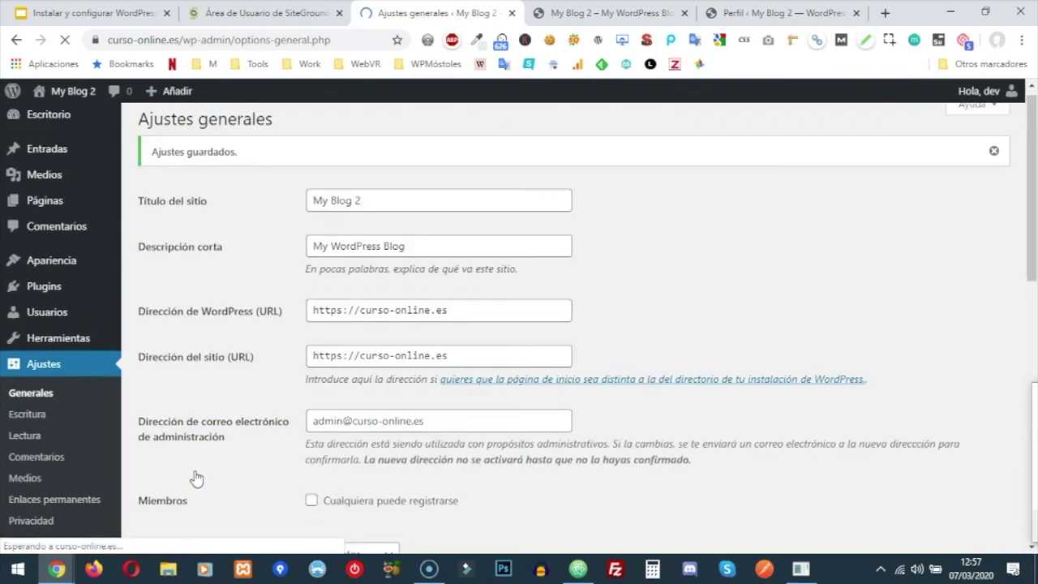
scroll(202, 360, down, 3)
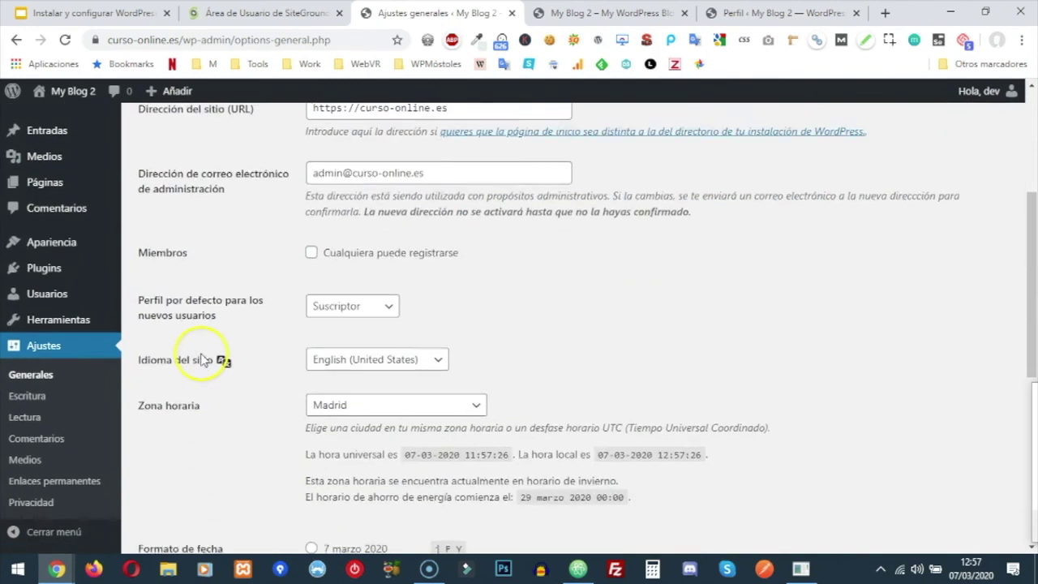
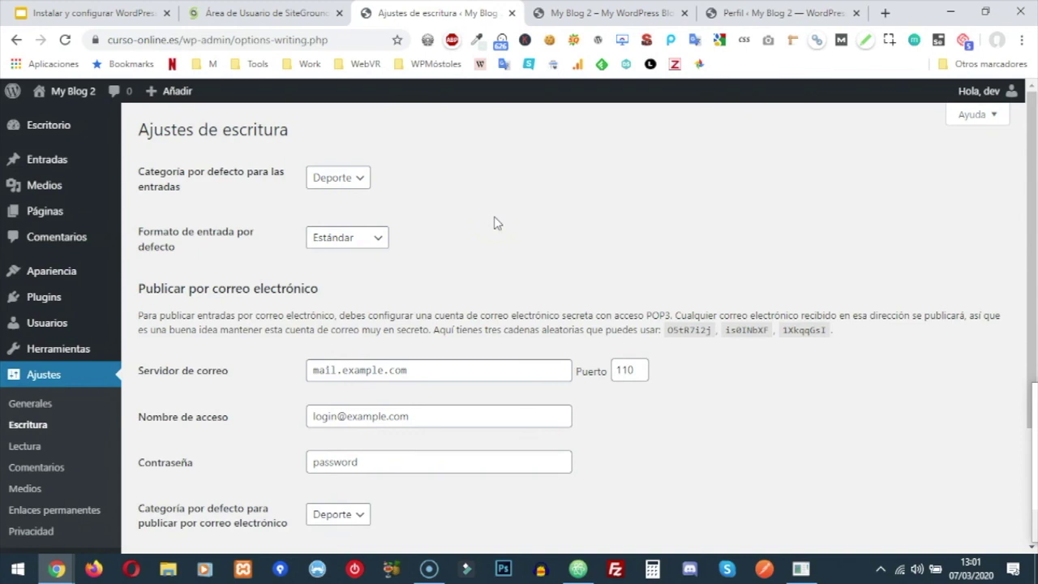
Step: Review the writing settings and open the reading settings
scroll(497, 223, down, 3)
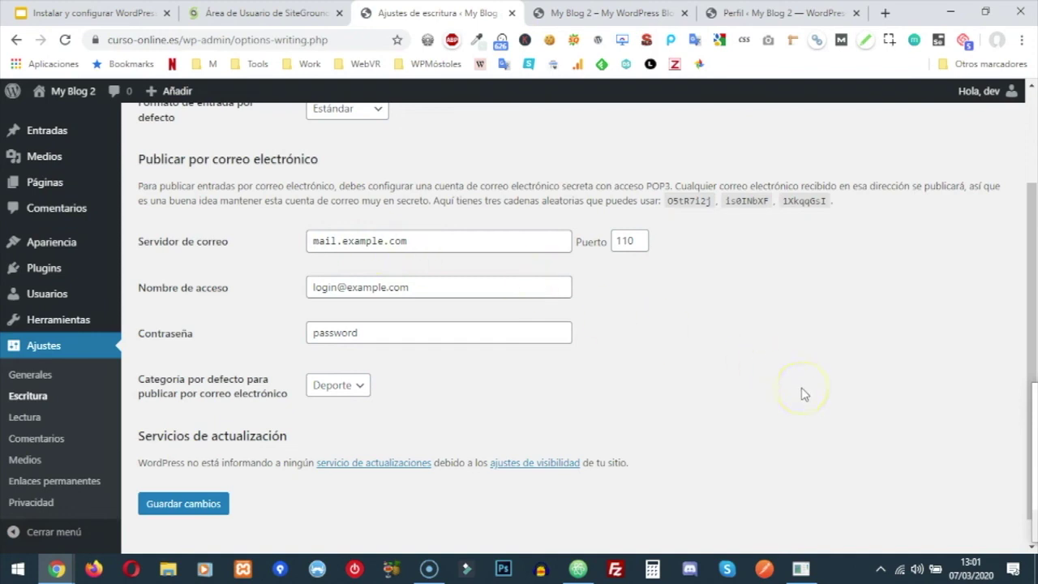
click(35, 423)
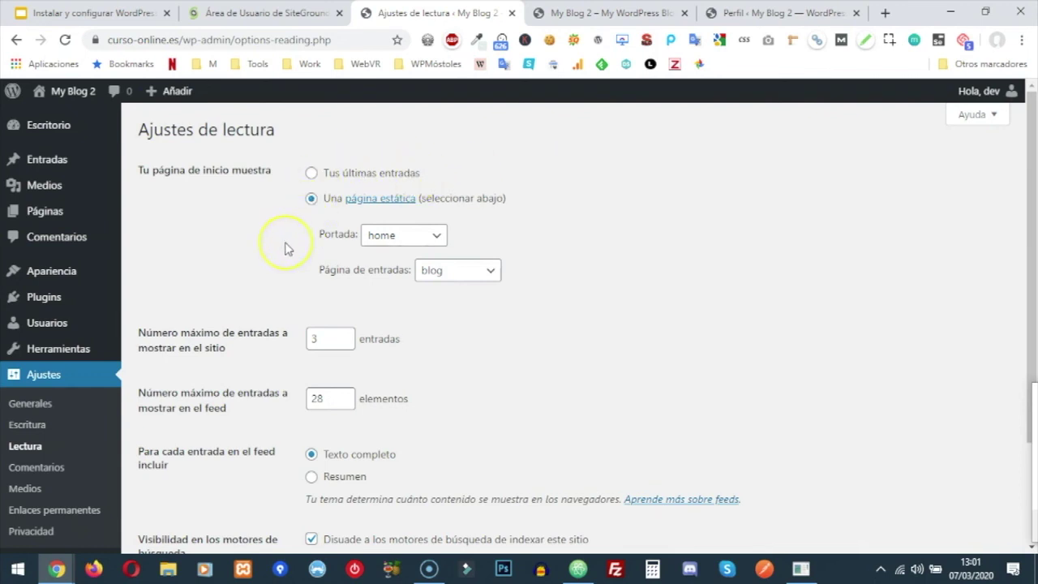
scroll(285, 248, down, 2)
scroll(287, 201, up, 1)
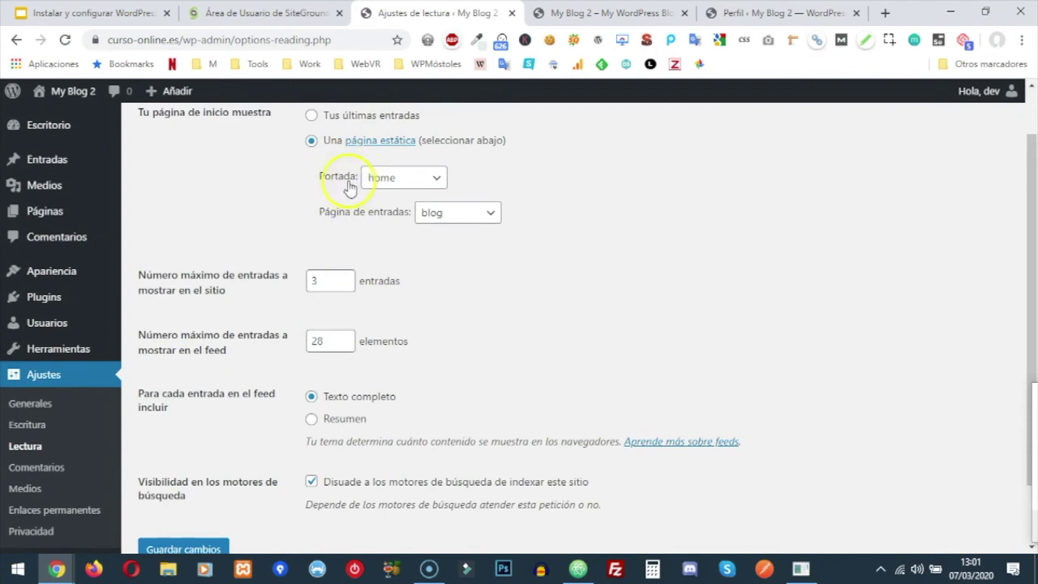
Step: Clear the assigned posts page in the reading settings by choosing — Elegir —
click(486, 218)
click(478, 230)
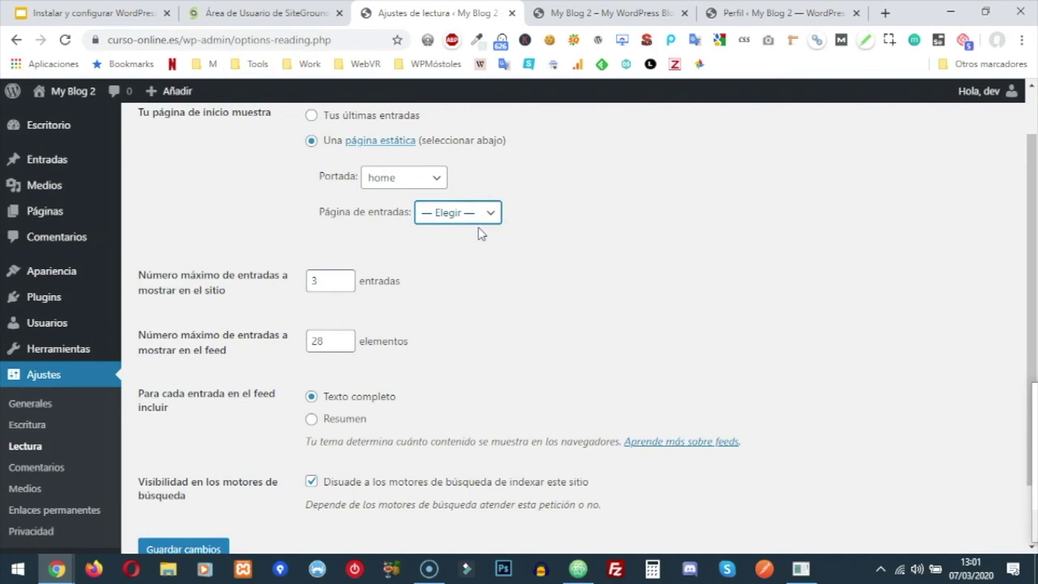
triple_click(448, 301)
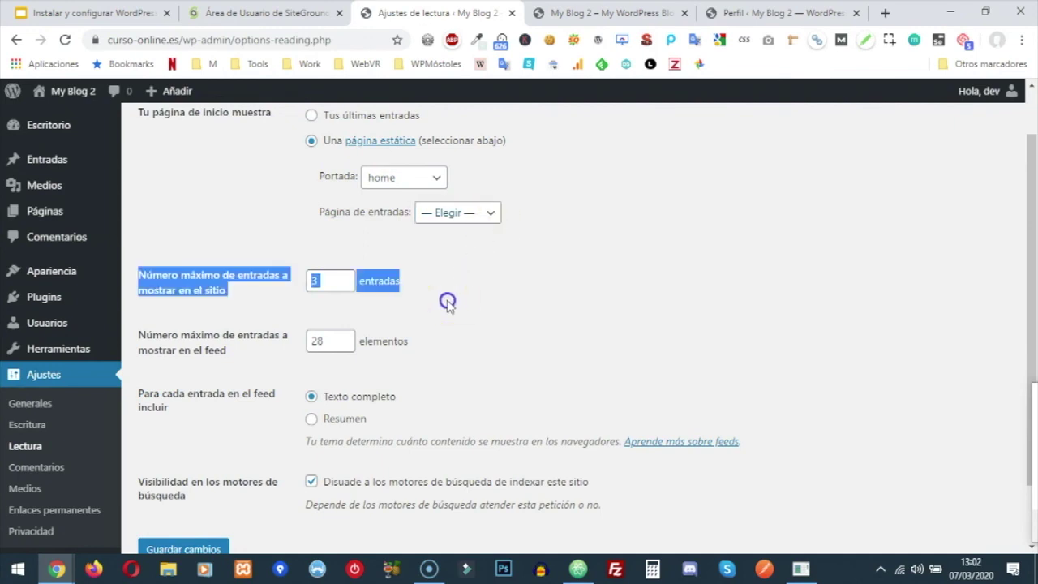
scroll(448, 302, down, 1)
click(487, 268)
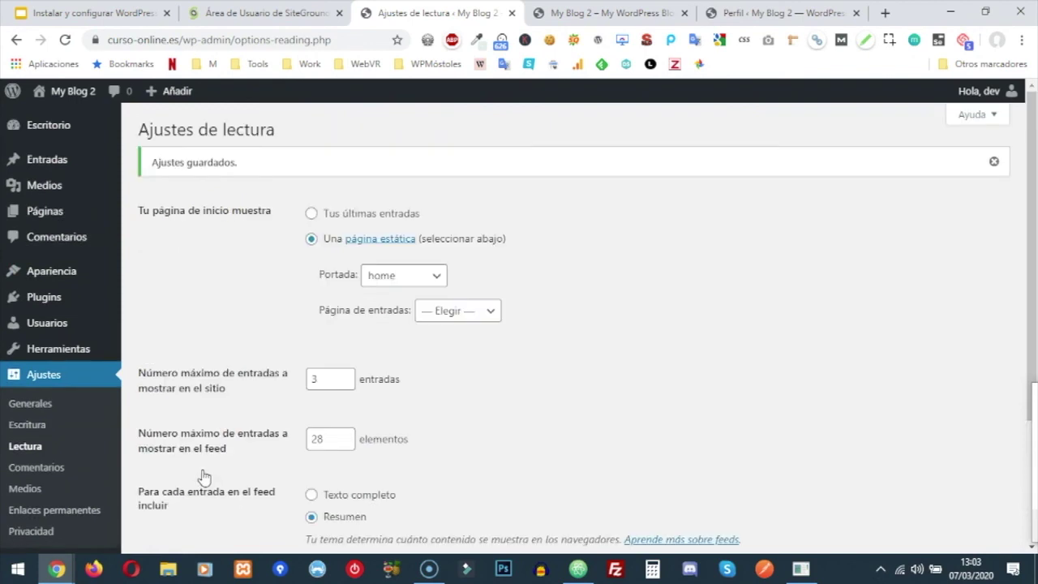
Step: Open the comment settings and switch permission to comment on new posts off and back on
scroll(203, 477, down, 2)
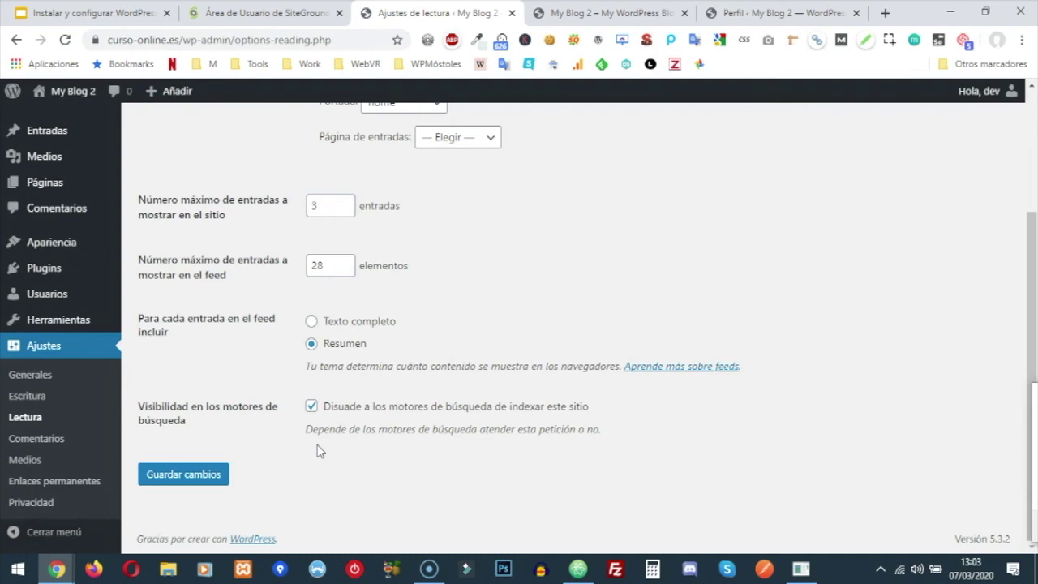
click(57, 439)
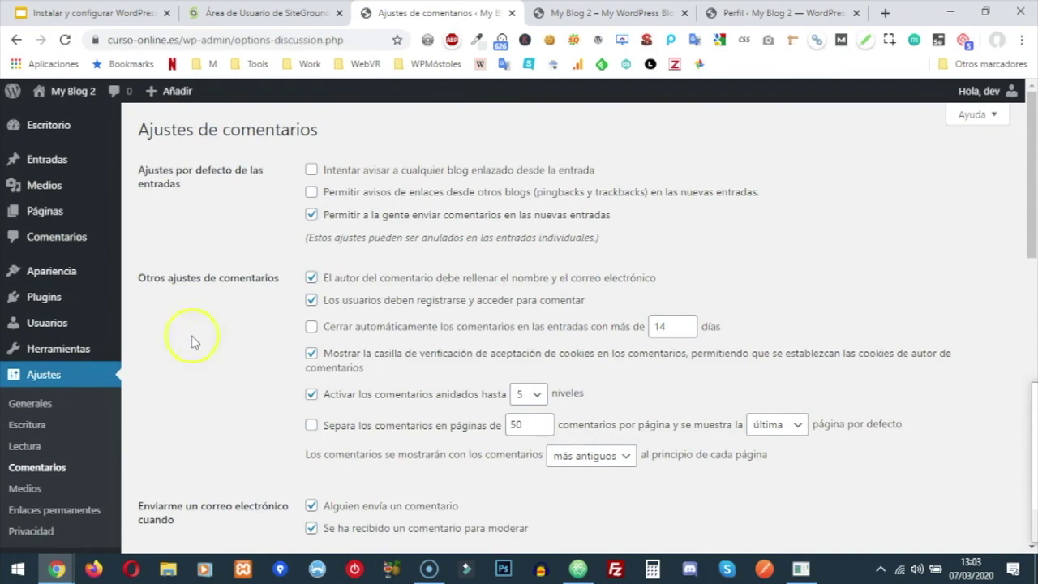
click(311, 215)
click(312, 216)
Step: Examine the options for comment authors, nesting, pagination, e-mail notifications, approval and moderation in the comment settings
scroll(275, 241, down, 1)
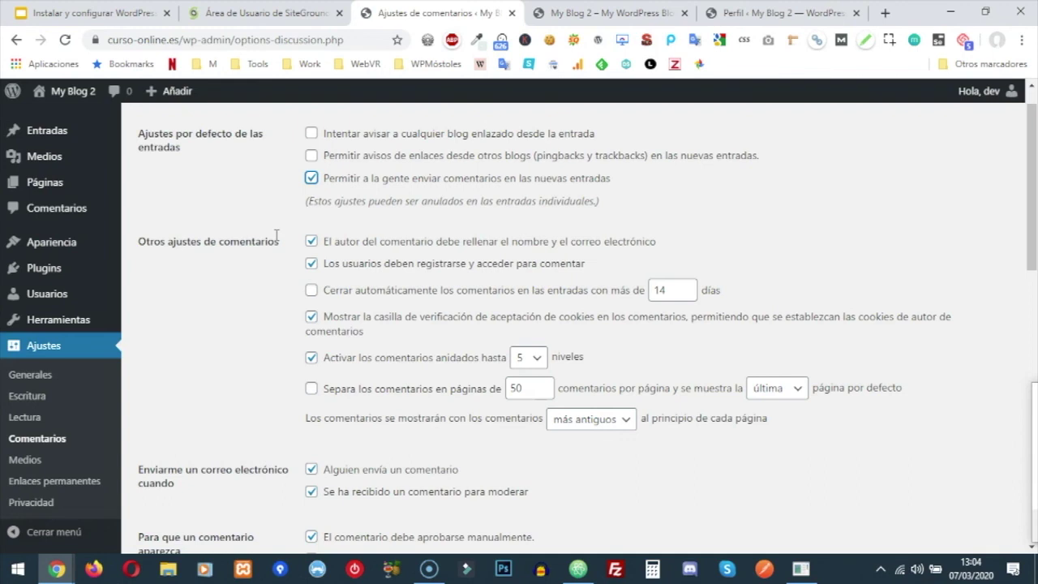
scroll(230, 318, down, 1)
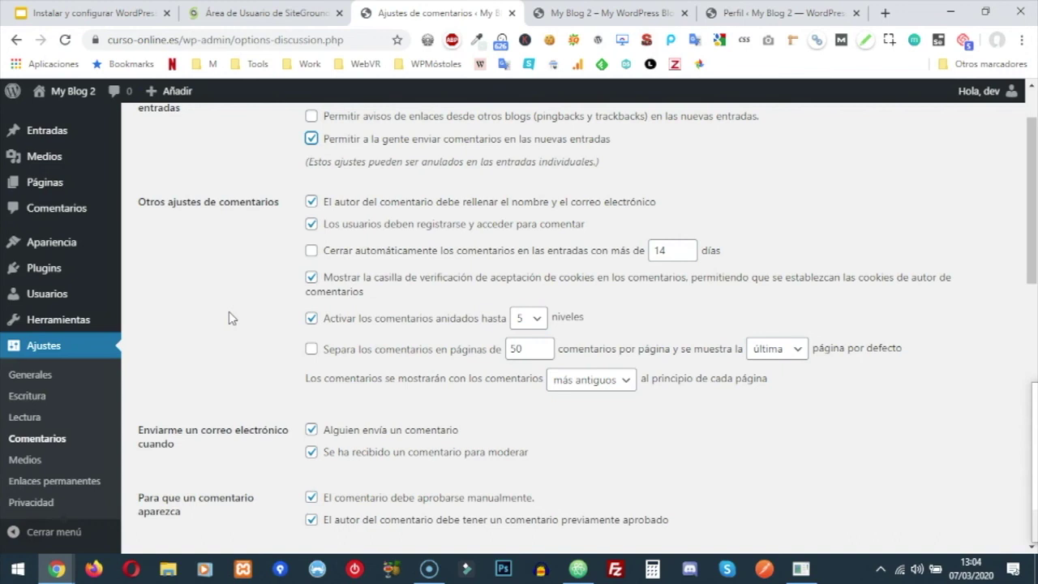
scroll(229, 311, down, 1)
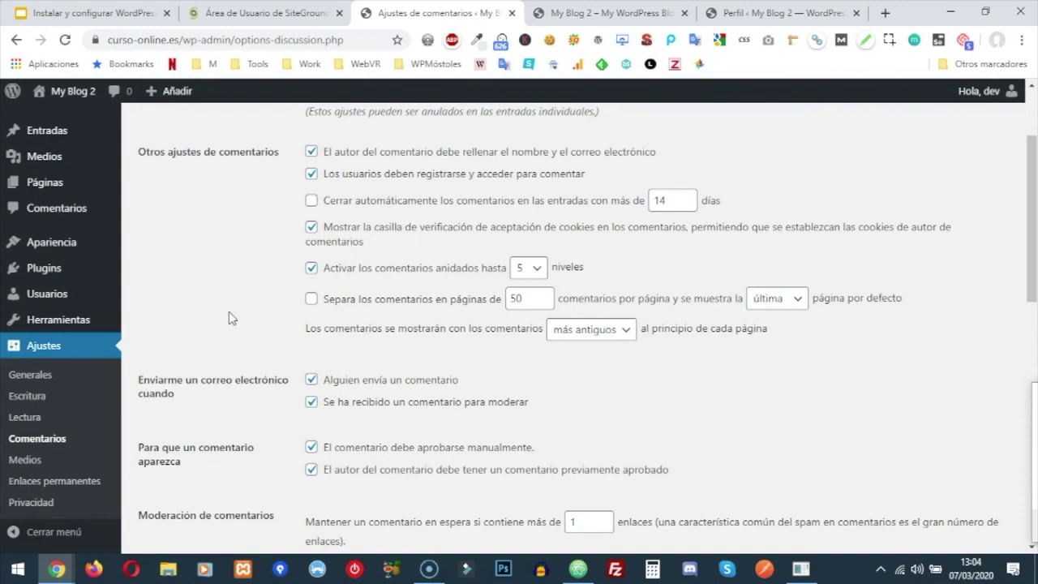
scroll(229, 313, down, 1)
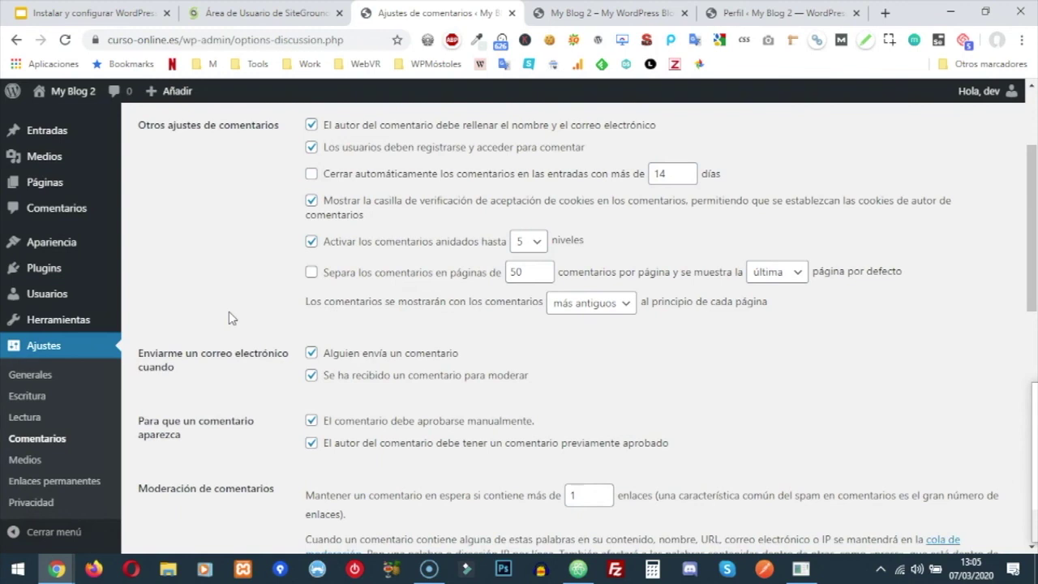
scroll(229, 312, down, 2)
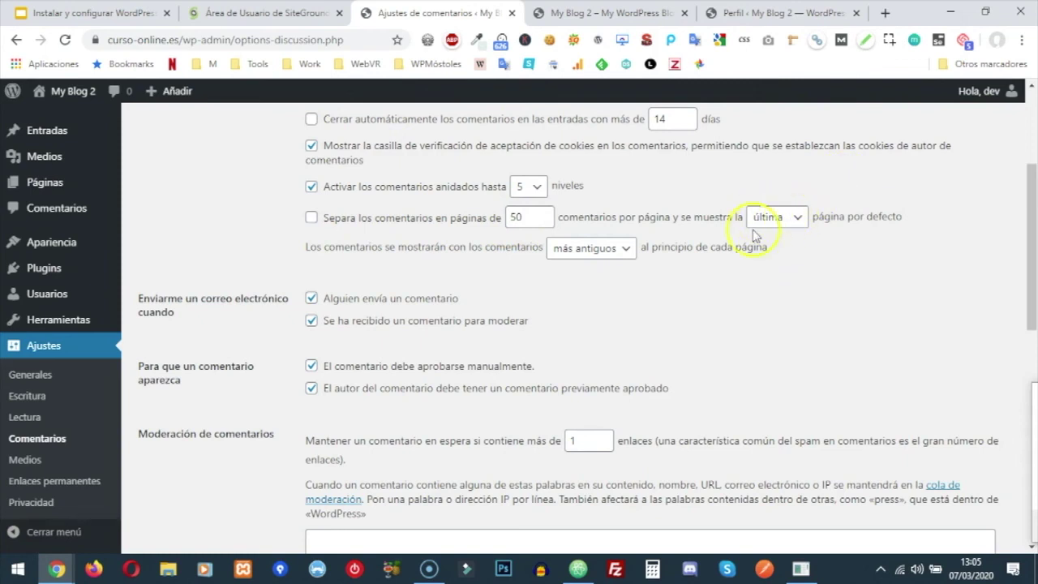
scroll(588, 298, down, 2)
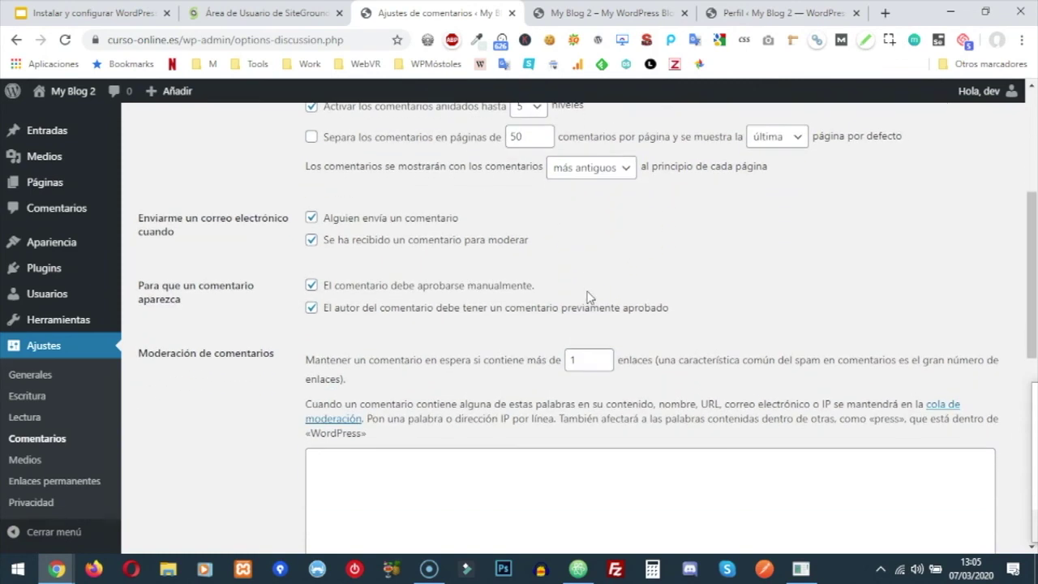
scroll(373, 220, down, 1)
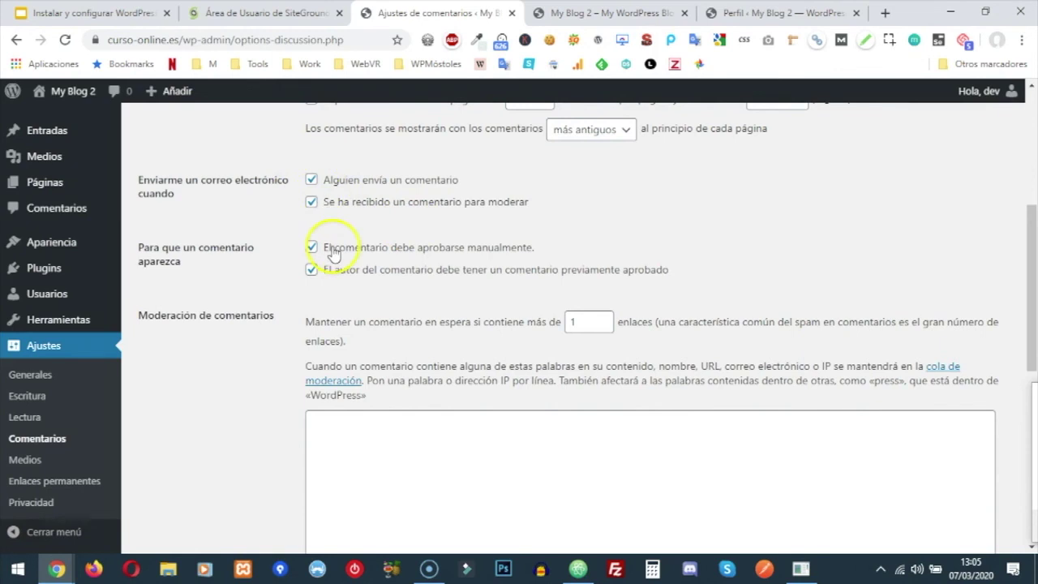
scroll(324, 252, down, 3)
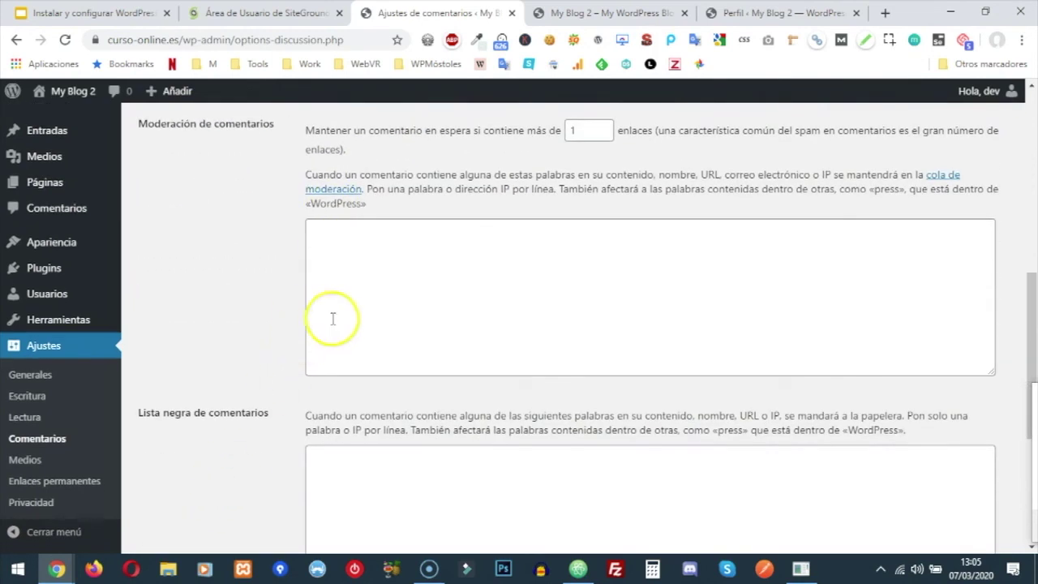
Step: Add the word "poker" to the comment moderation word list and place the cursor in the comment blacklist
click(350, 277)
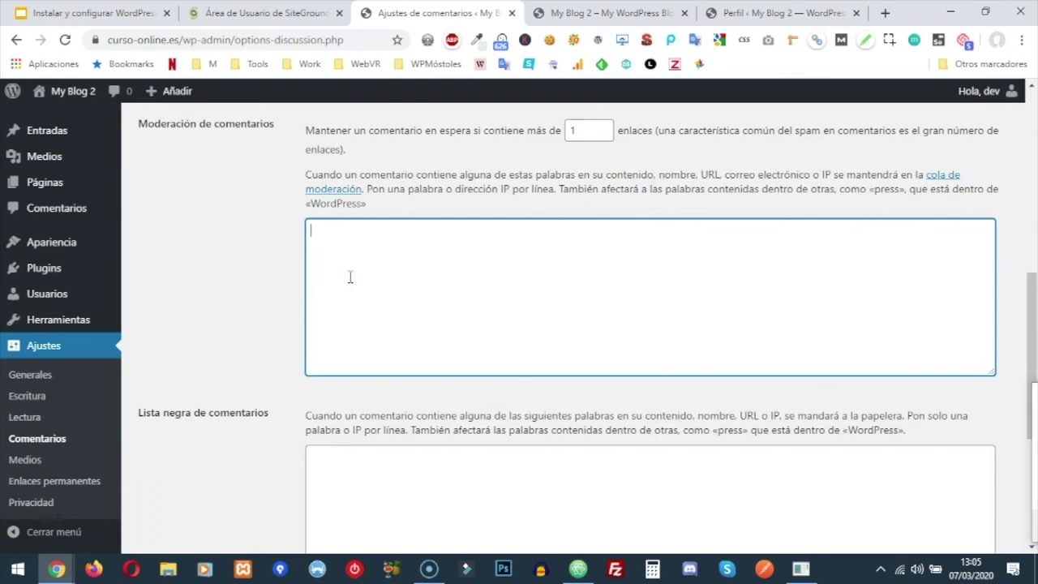
text(poker)
click(325, 481)
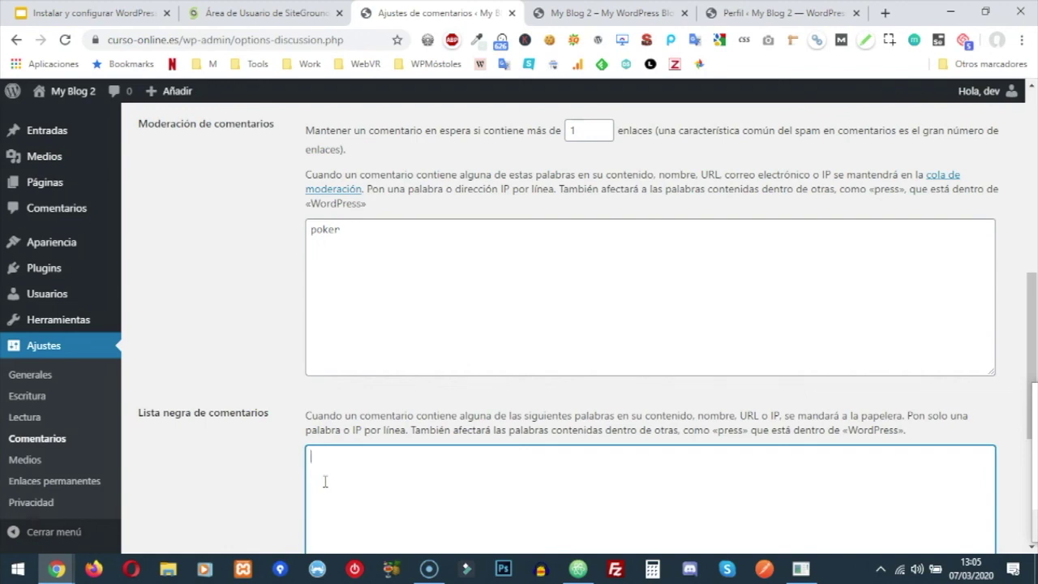
Step: Switch avatar display on and back off to view its maximum rating and default avatar options
scroll(324, 481, down, 4)
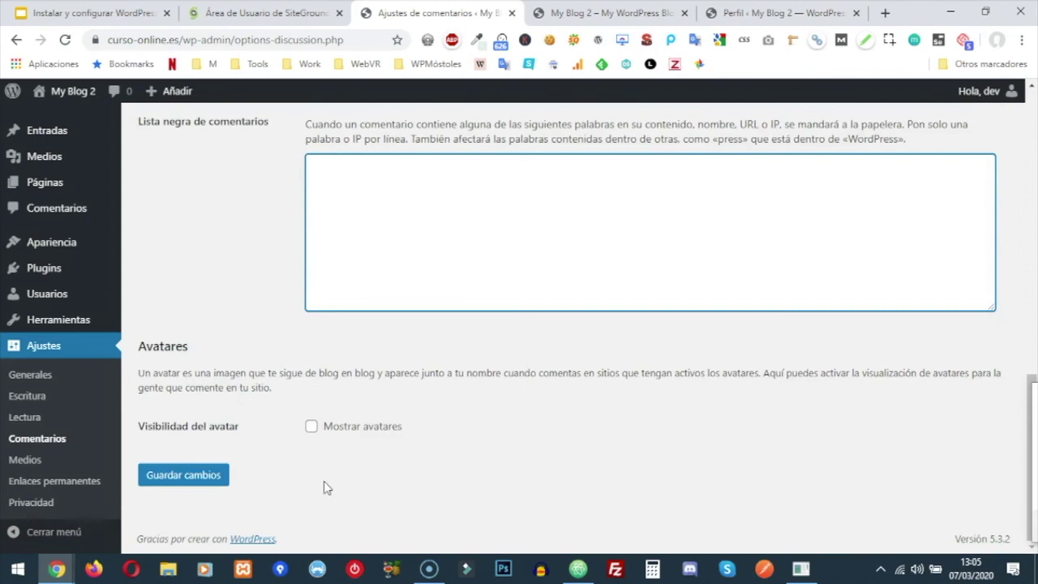
scroll(324, 481, up, 3)
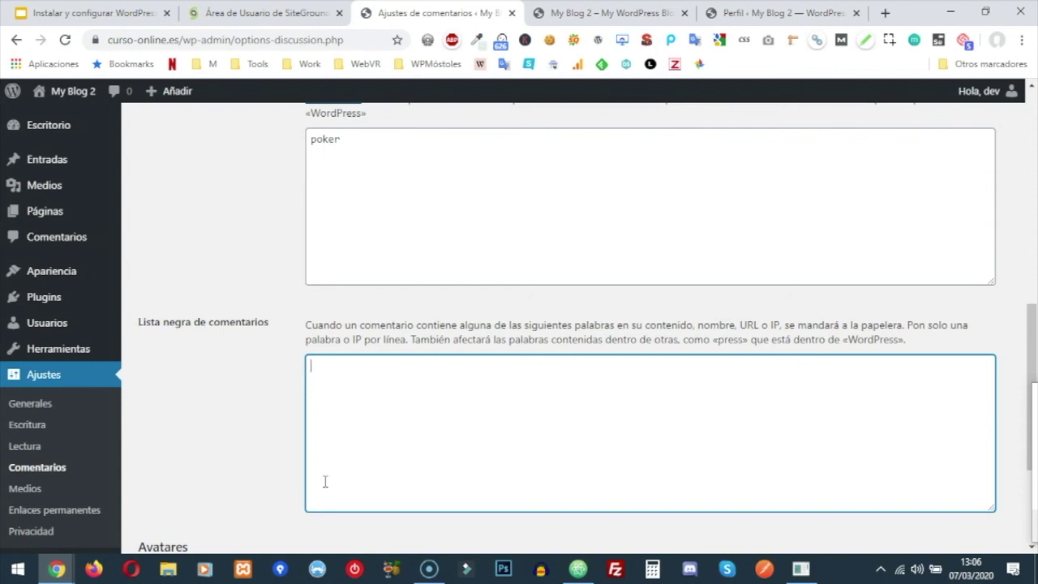
scroll(325, 481, down, 3)
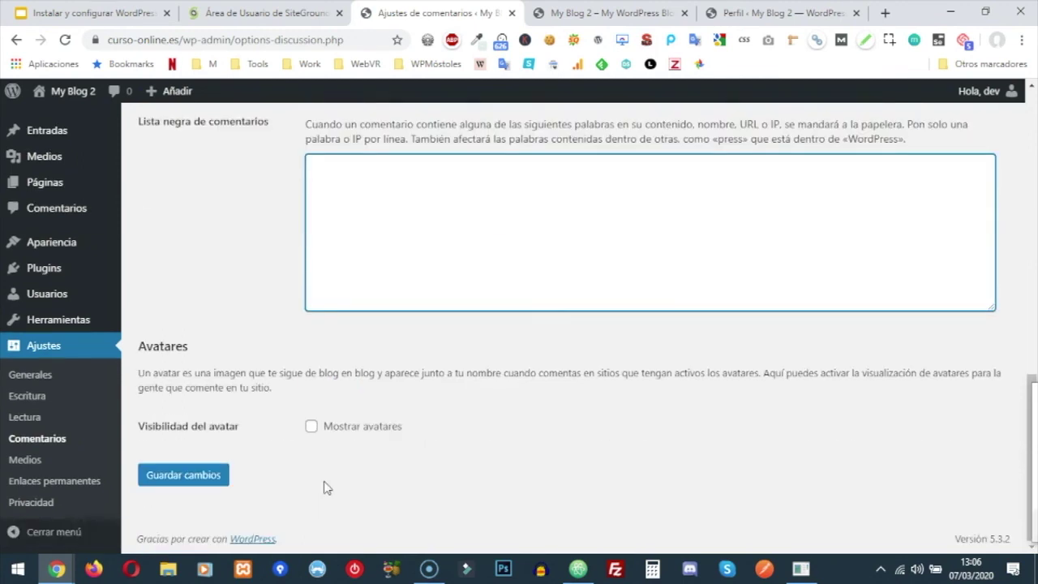
click(311, 426)
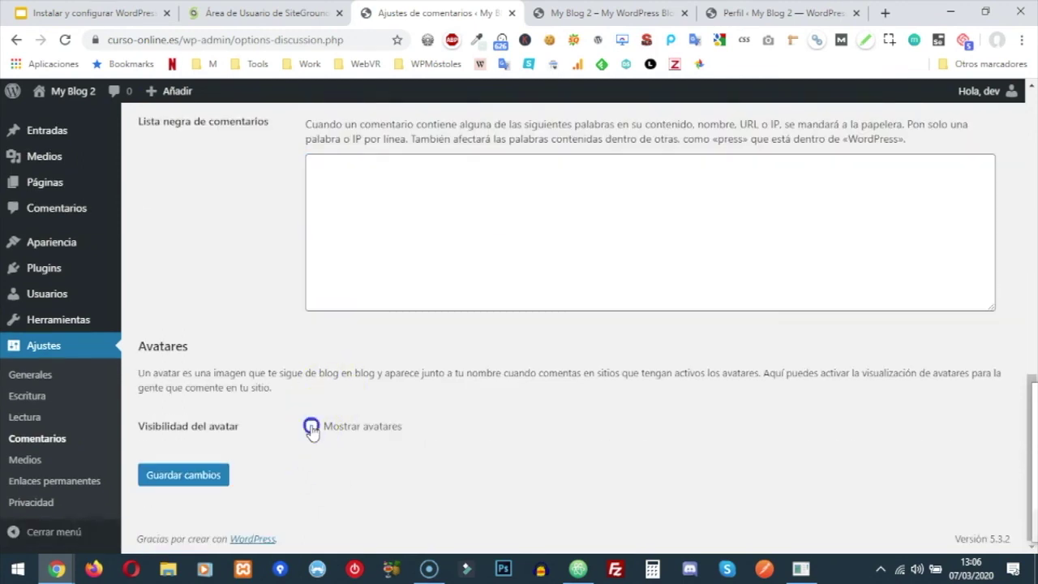
scroll(312, 424, down, 2)
click(311, 265)
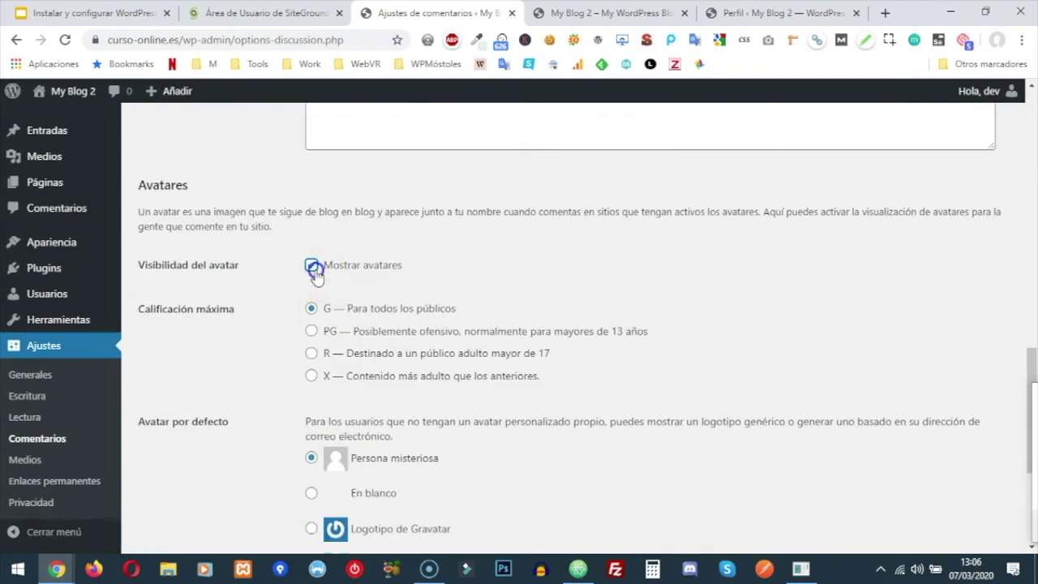
Step: Examine the avatar section of the comment settings, covering maximum rating and the default avatar choices
click(311, 427)
scroll(315, 431, down, 5)
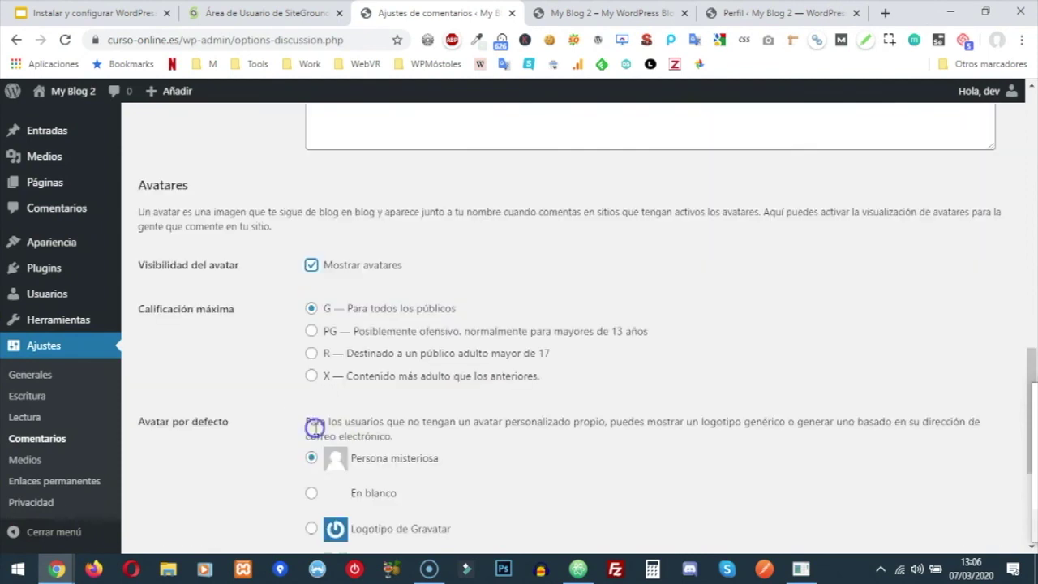
scroll(239, 451, up, 2)
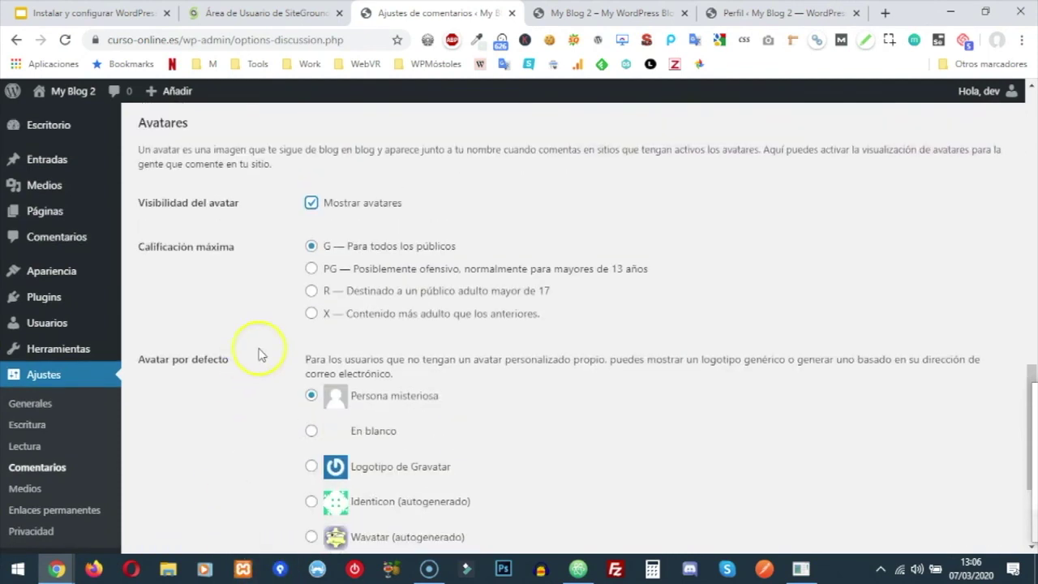
scroll(262, 349, down, 2)
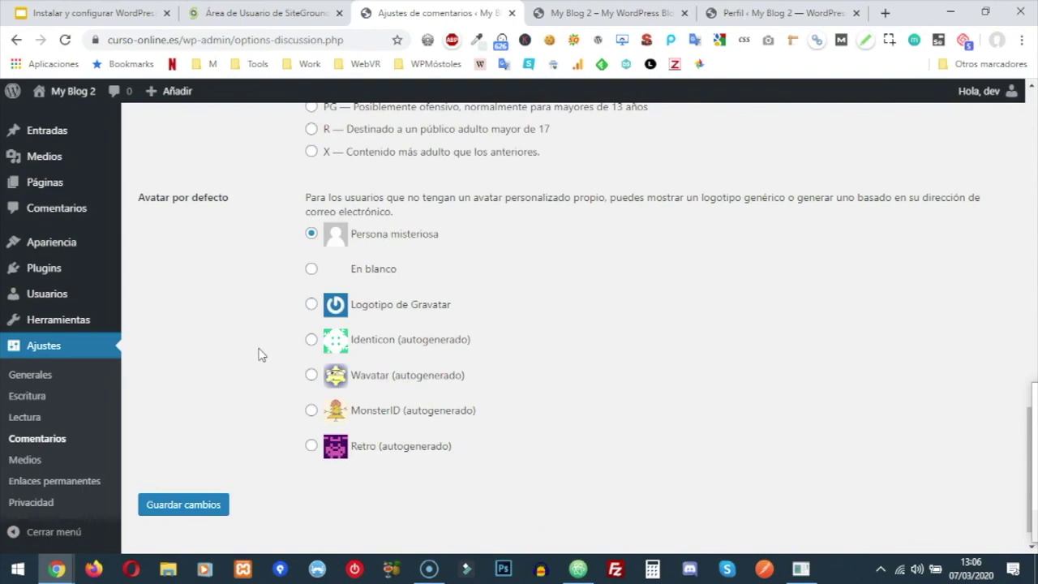
Step: Open the media settings and review the thumbnail, medium and large image sizes and the upload folder option
click(30, 460)
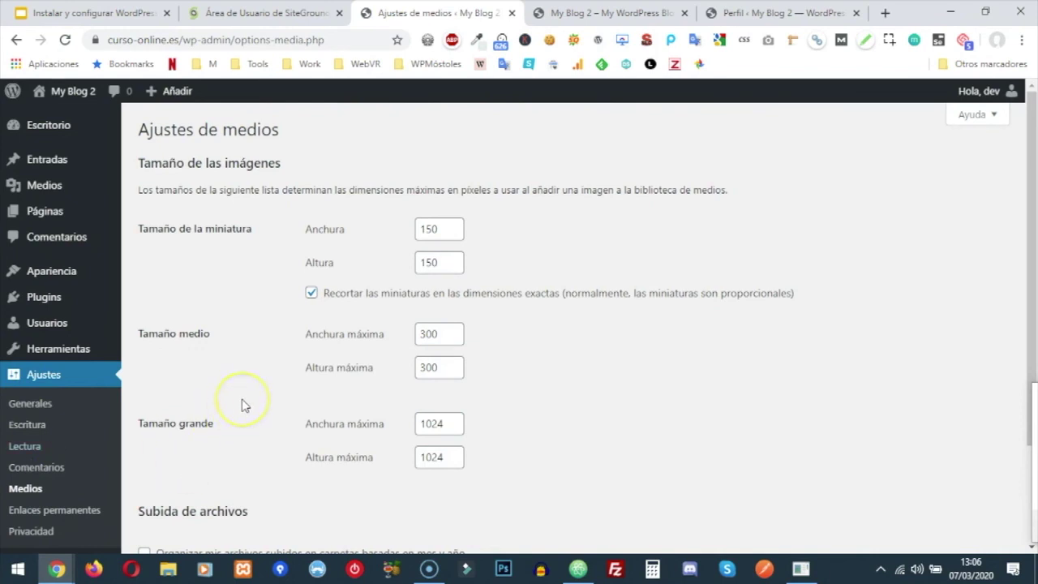
scroll(245, 405, down, 3)
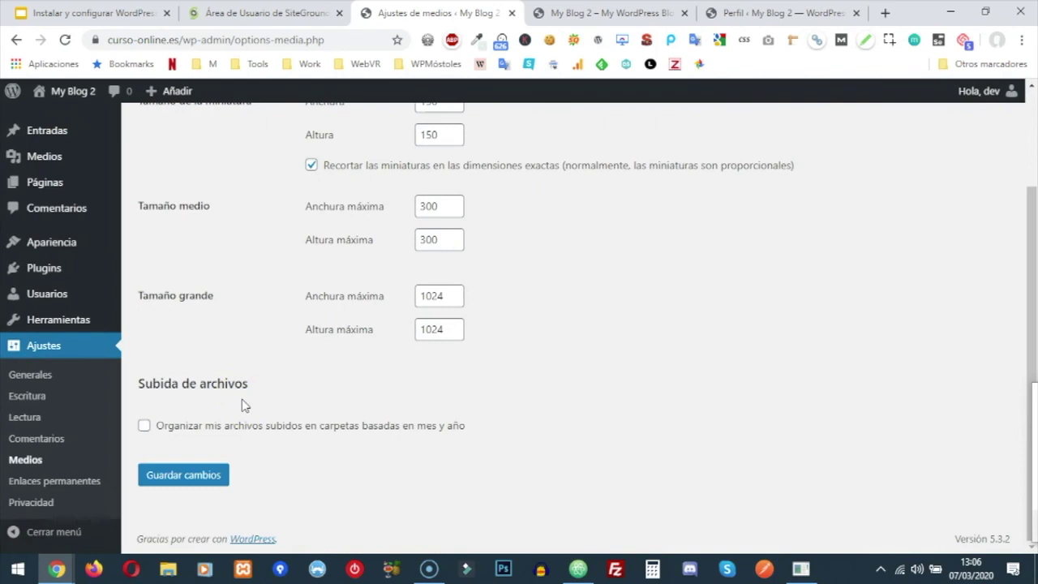
scroll(245, 405, up, 2)
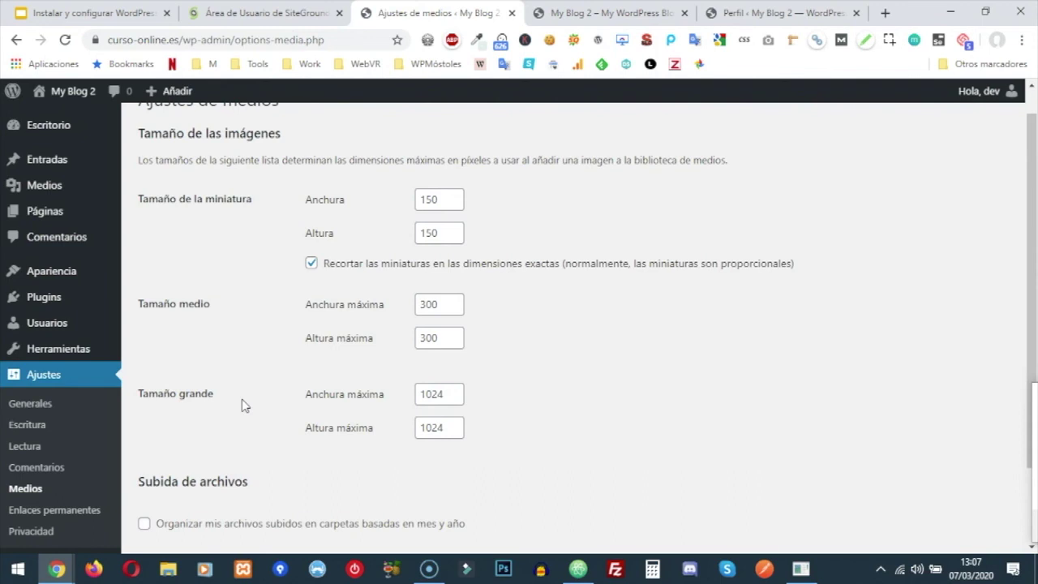
scroll(244, 406, down, 2)
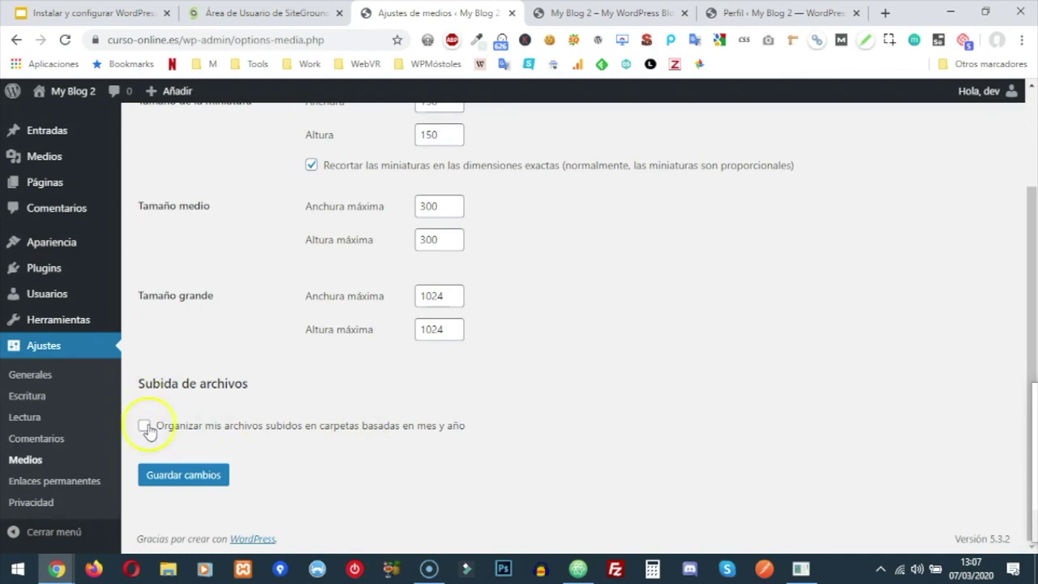
Step: Open the permalink settings and review the common URL structures and the optional category and tag bases
click(70, 485)
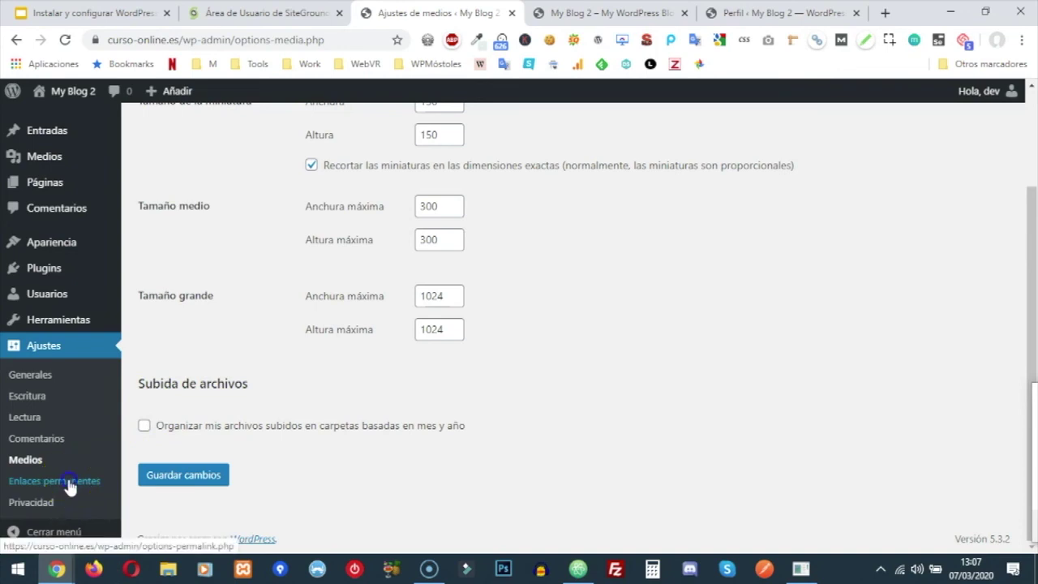
scroll(70, 487, down, 2)
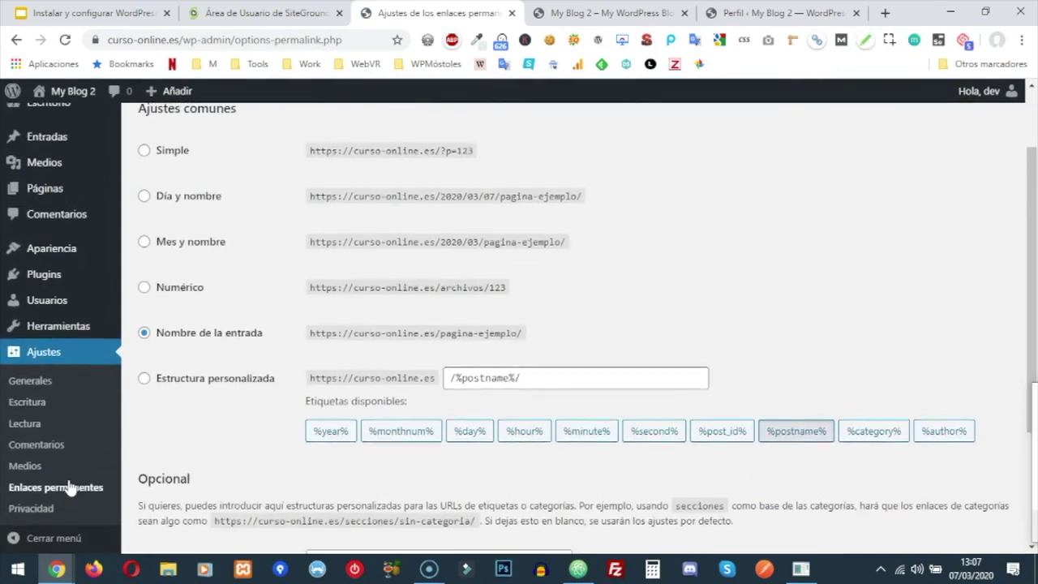
scroll(71, 487, up, 1)
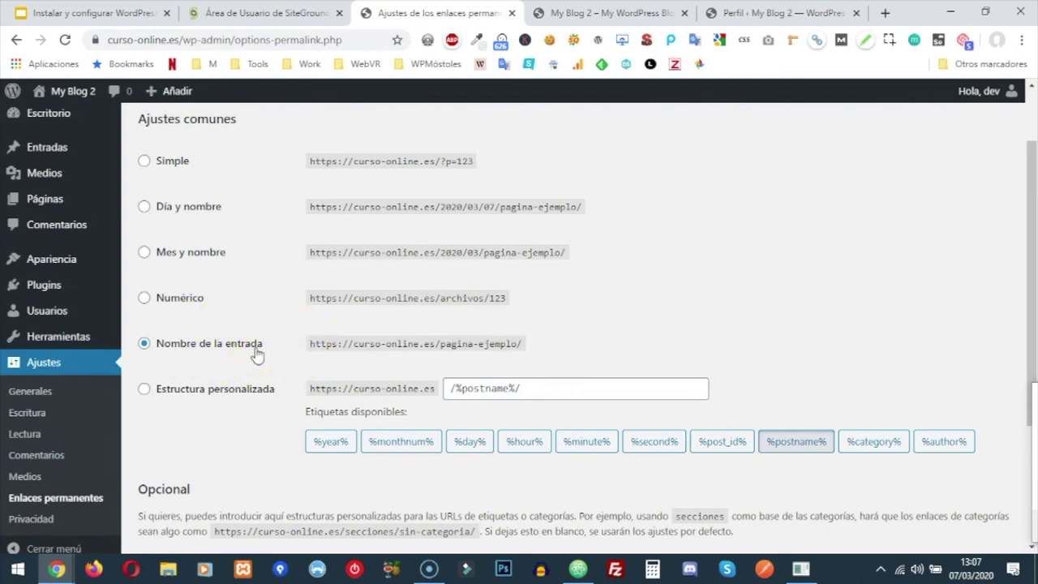
scroll(256, 354, down, 3)
click(279, 389)
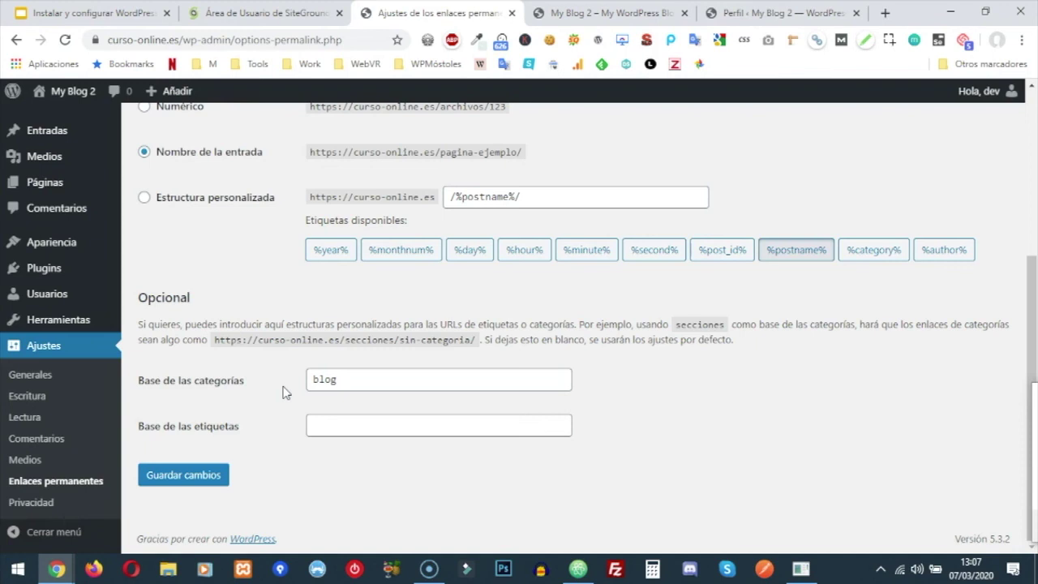
click(316, 378)
Step: Open the privacy settings and review the options for choosing or creating a privacy policy page
click(31, 502)
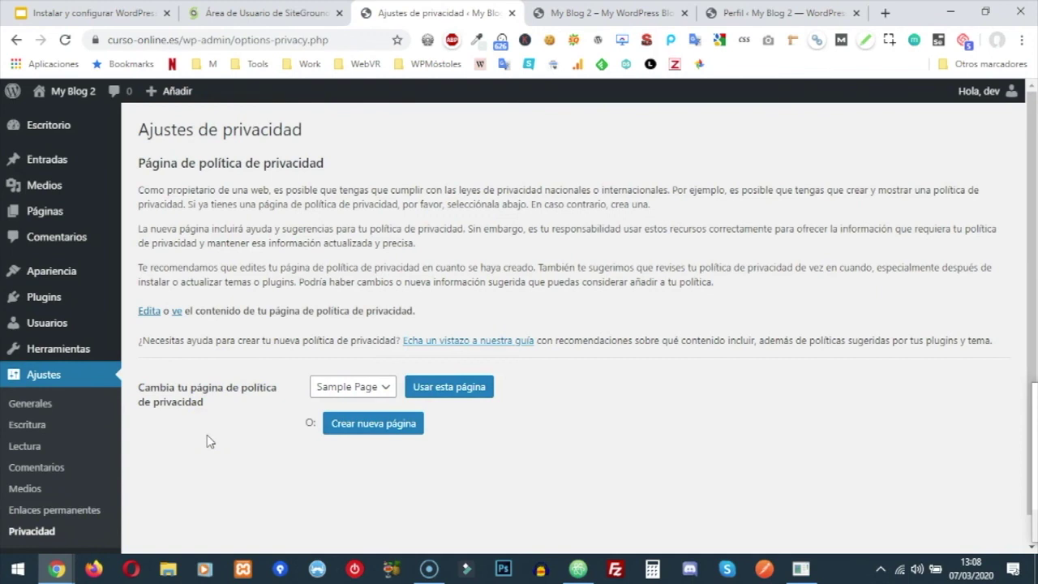
scroll(209, 440, down, 1)
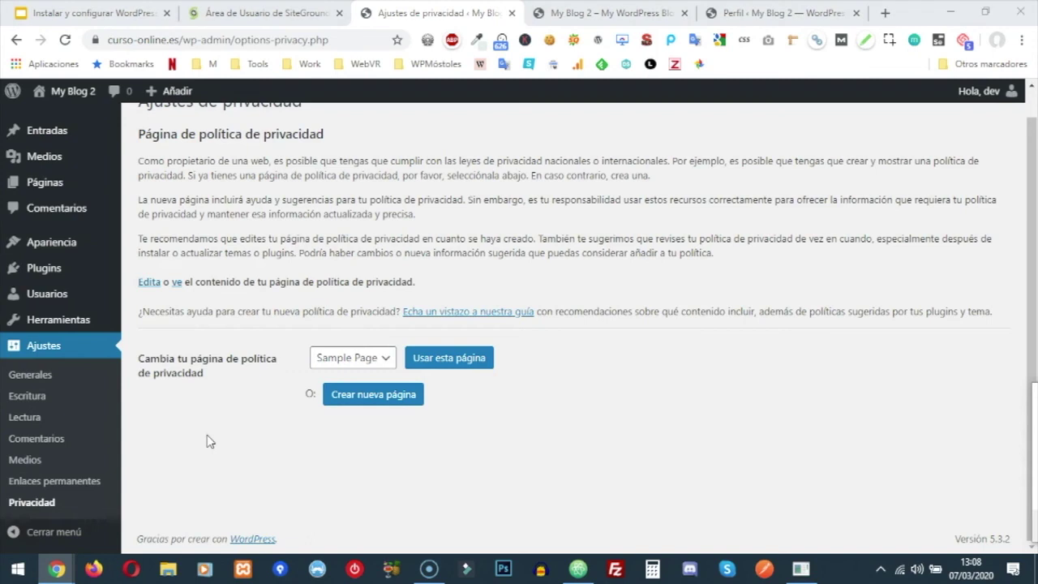
key(alt+Tab)
key(Tab)
key(Tab)
key(Tab)
key(alt+Tab)
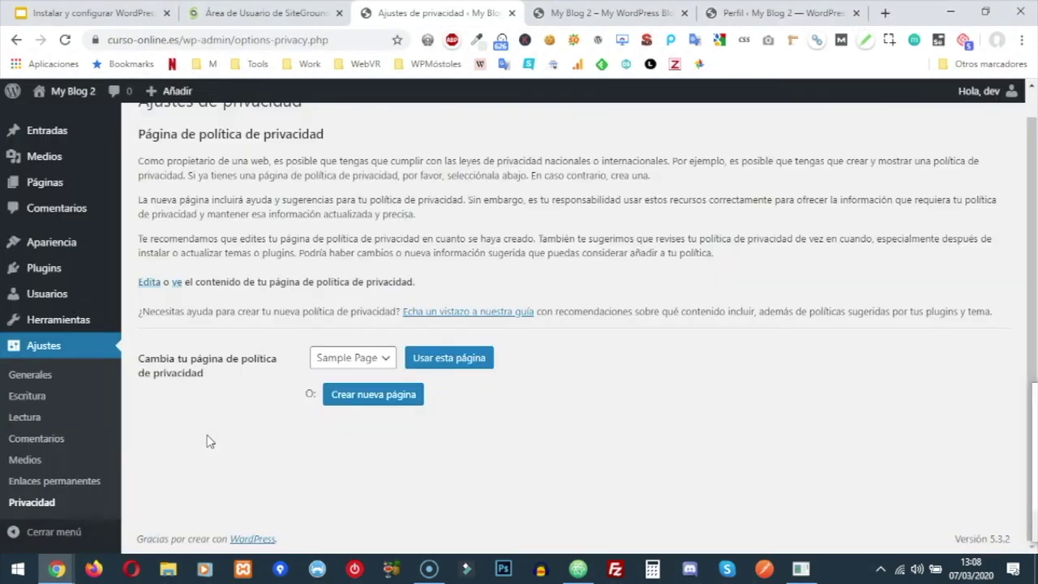
Step: Switch to the Google Slides presentation, select closing slide 68 and start the full-screen presentation from it
click(103, 8)
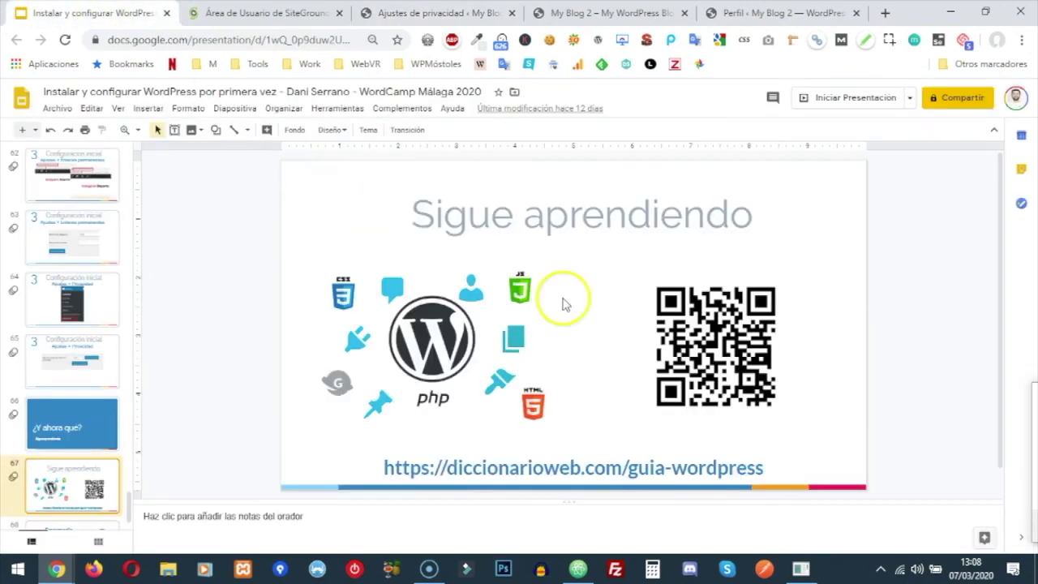
scroll(73, 430, down, 1)
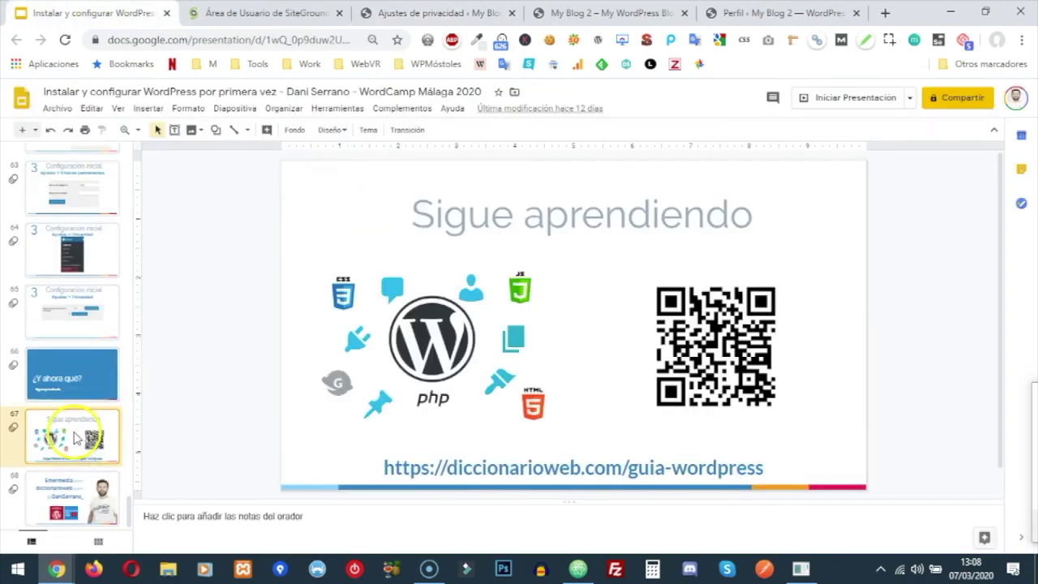
click(72, 490)
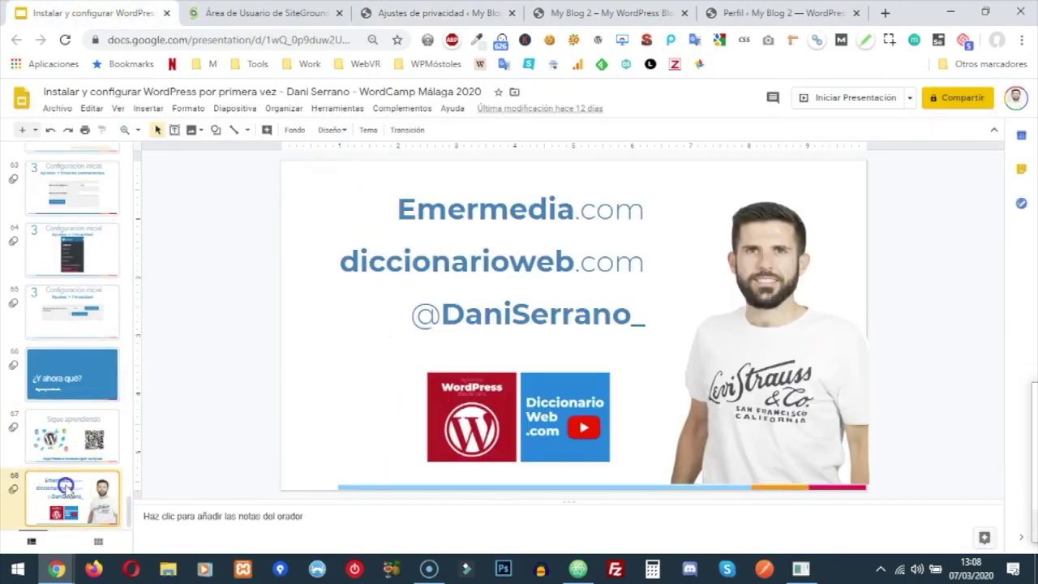
click(838, 99)
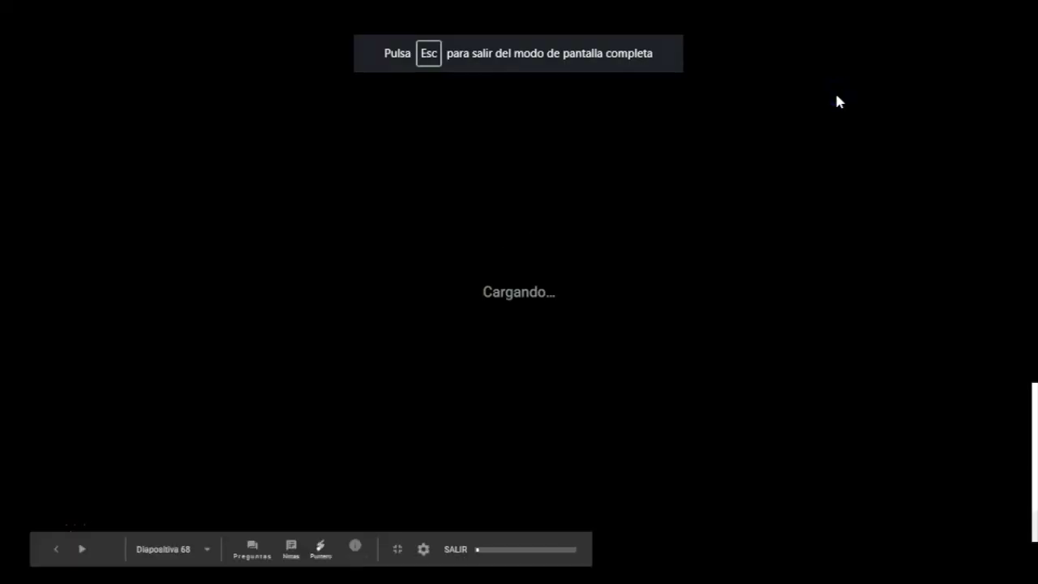